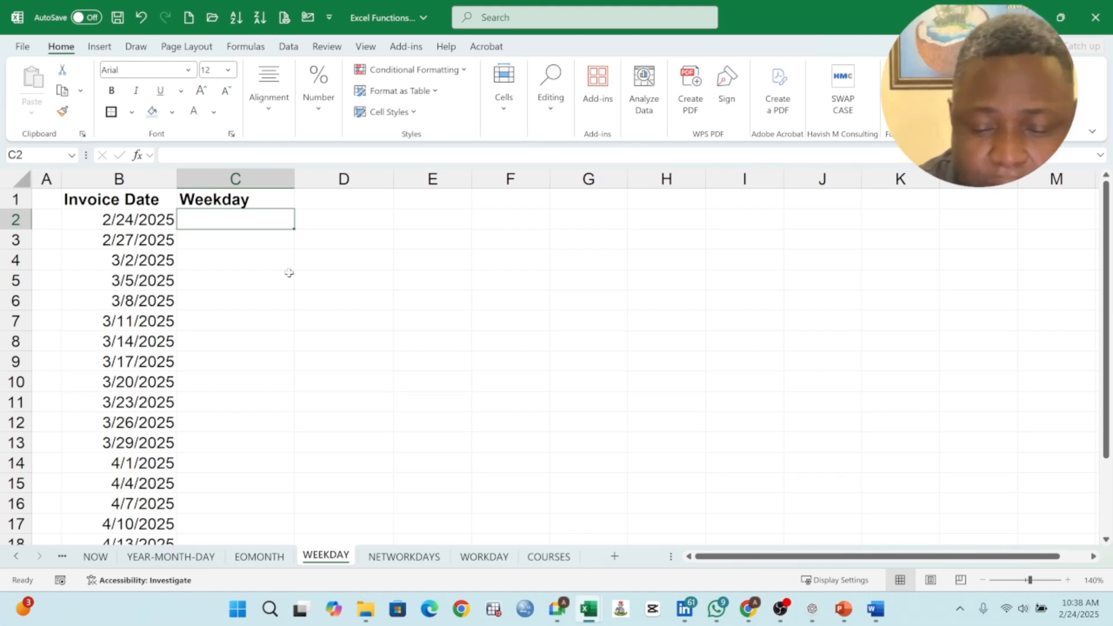
- Enter the formula =WEEKDAY(B2,2) in cell C2 so that weekdays are numbered from 1 (Monday) through 7 (Sunday)
{"action": "type", "text": "=w"}
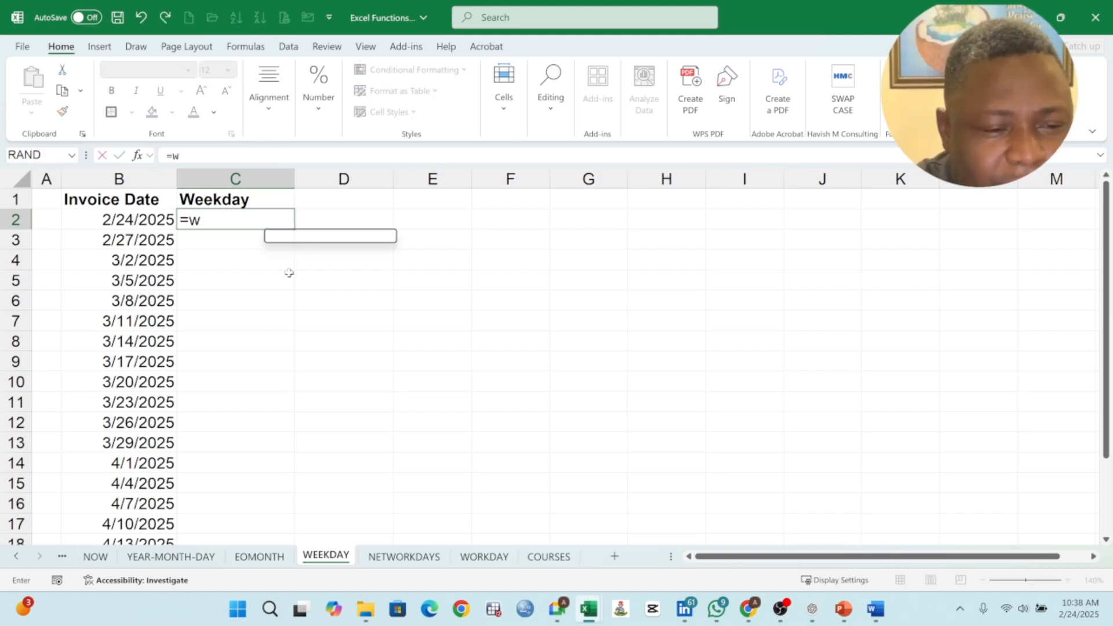
{"action": "key", "text": "BackSpace"}
{"action": "type", "text": "WEEK"}
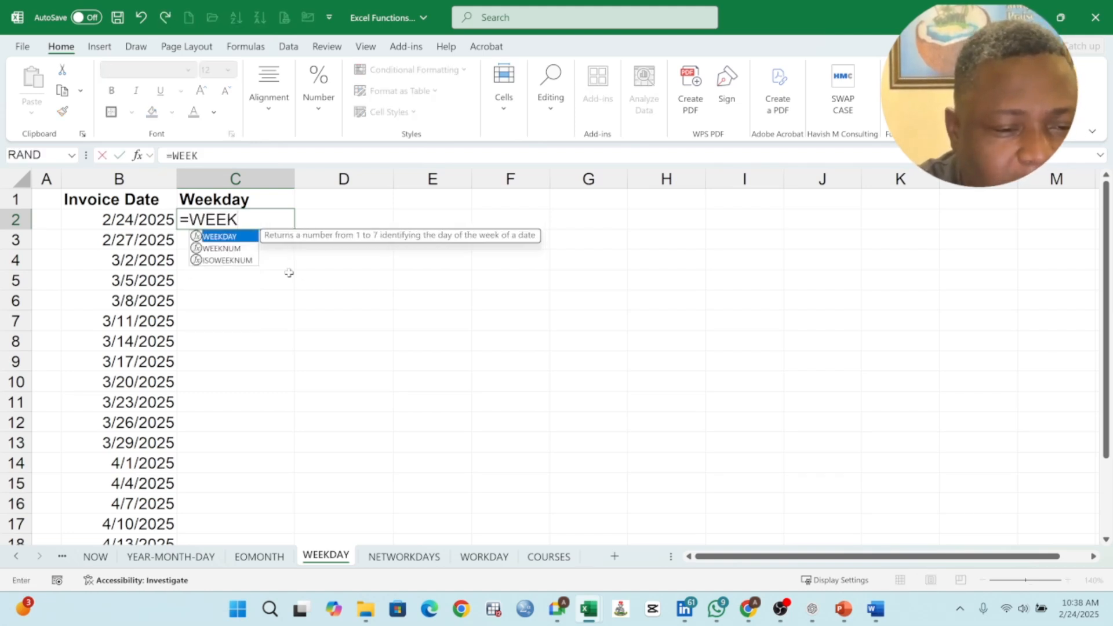
{"action": "type", "text": "DAY("}
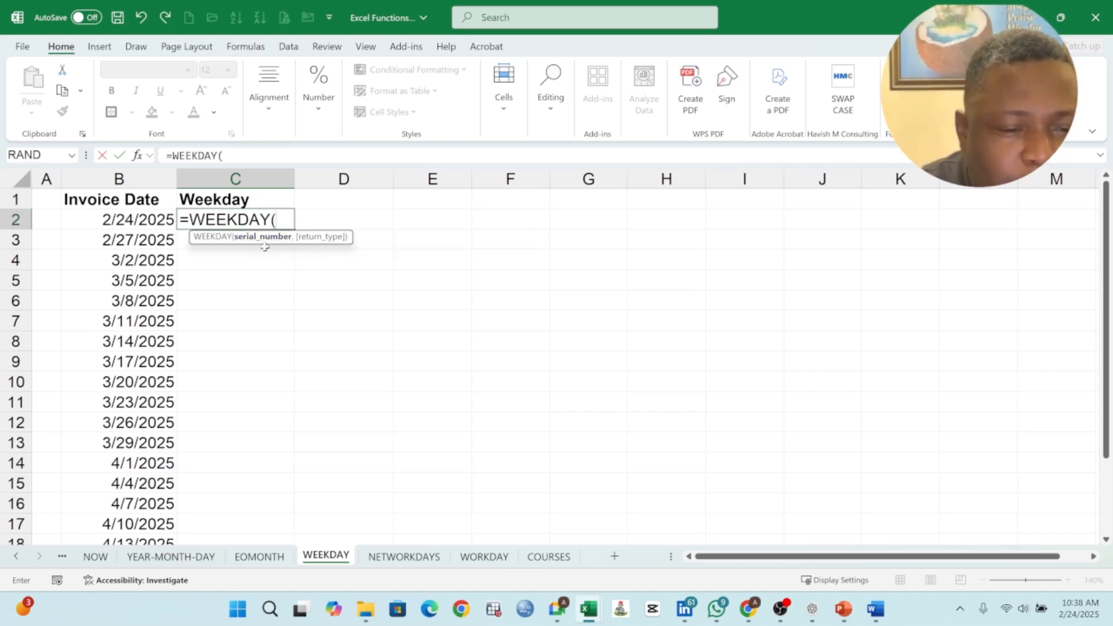
{"action": "left_click", "coordinate": [135, 223]}
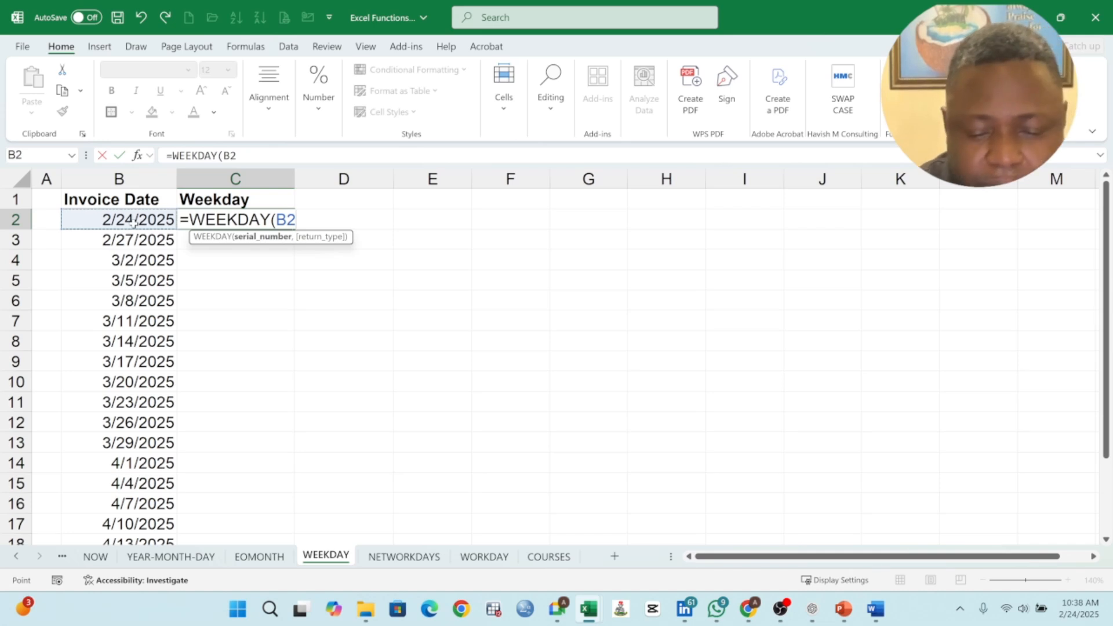
{"action": "type", "text": ","}
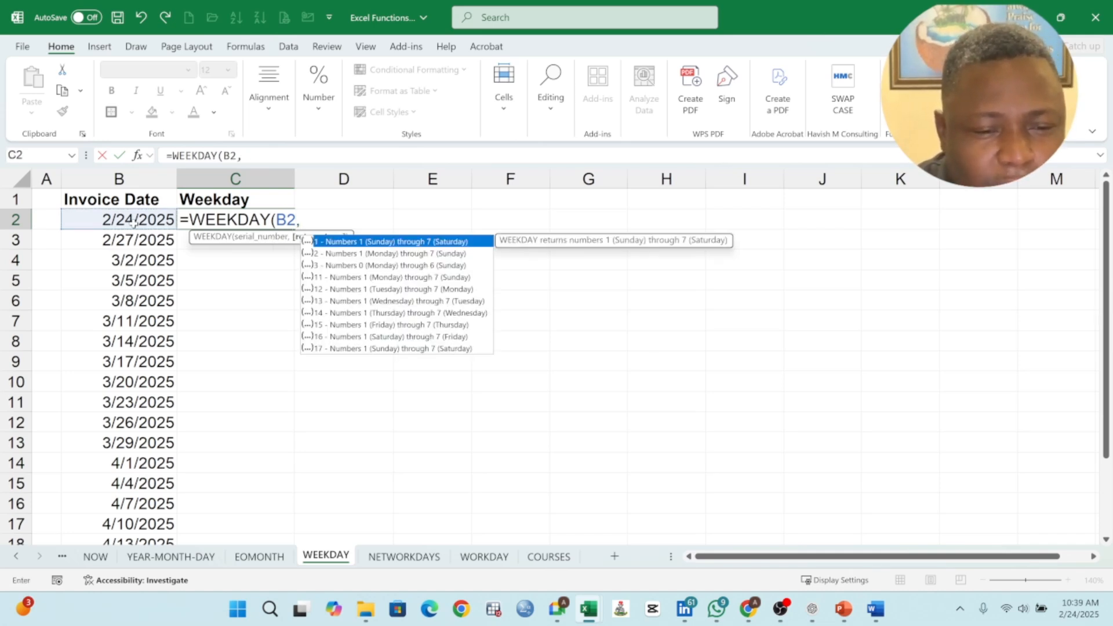
{"action": "type", "text": "1"}
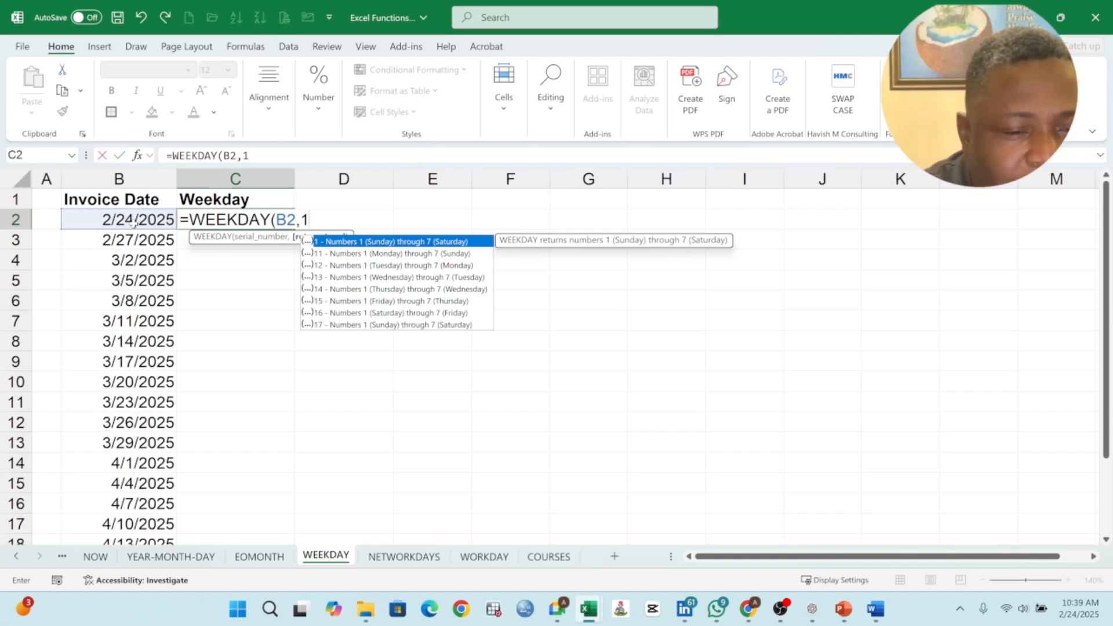
{"action": "key", "text": "BackSpace"}
{"action": "type", "text": "2"}
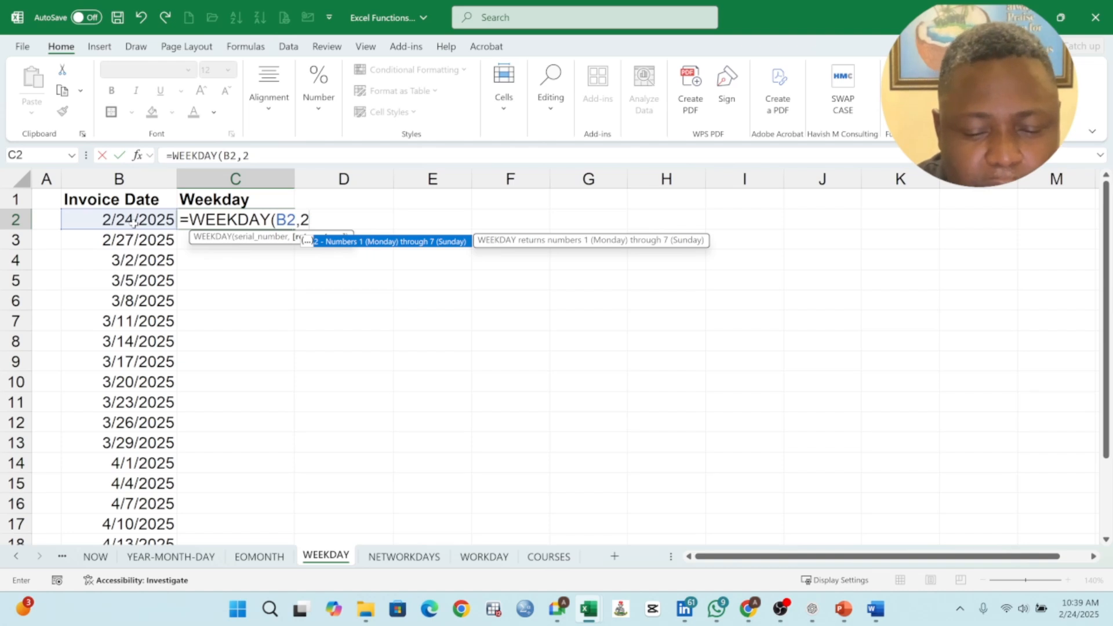
{"action": "type", "text": ")"}
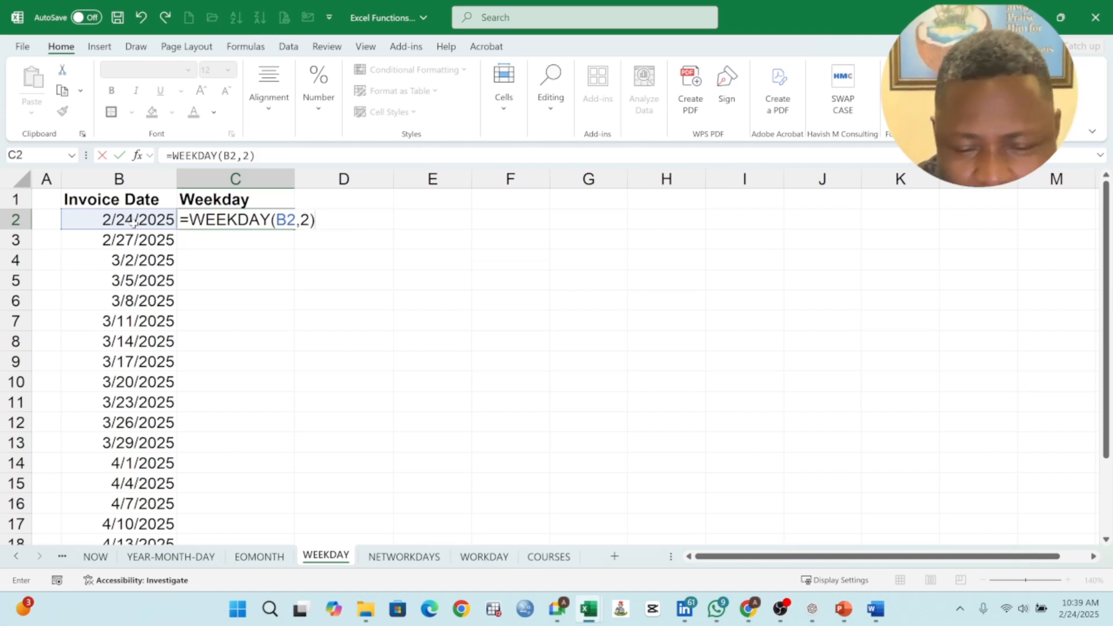
{"action": "key", "text": "Return"}
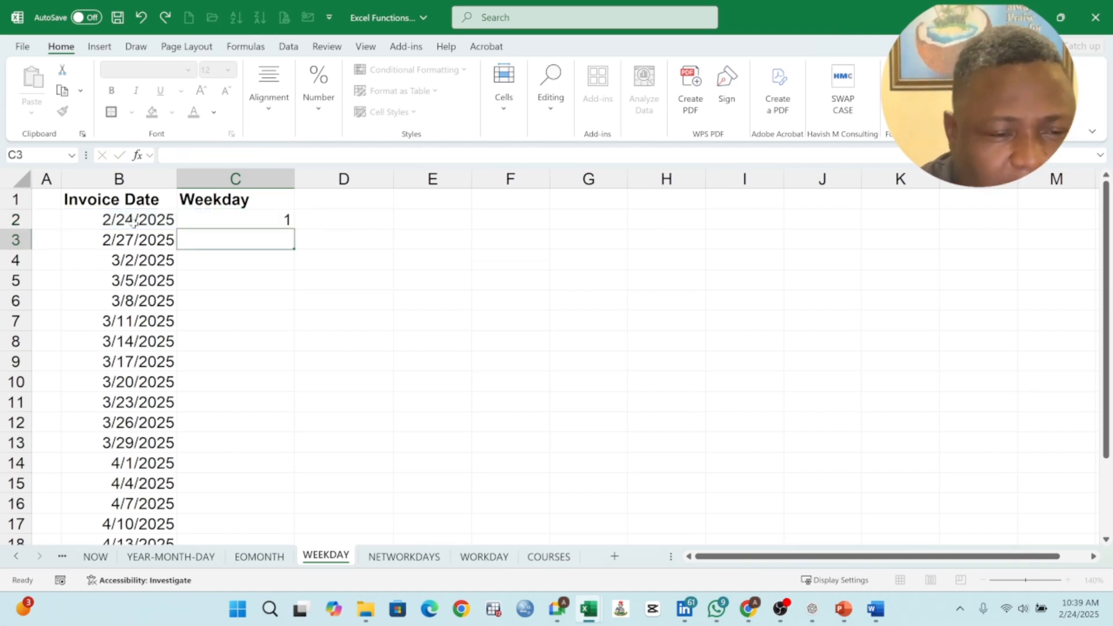
- Fill the C2 WEEKDAY formula down the Weekday column for all invoice dates and check the first rows
{"action": "left_click", "coordinate": [248, 220]}
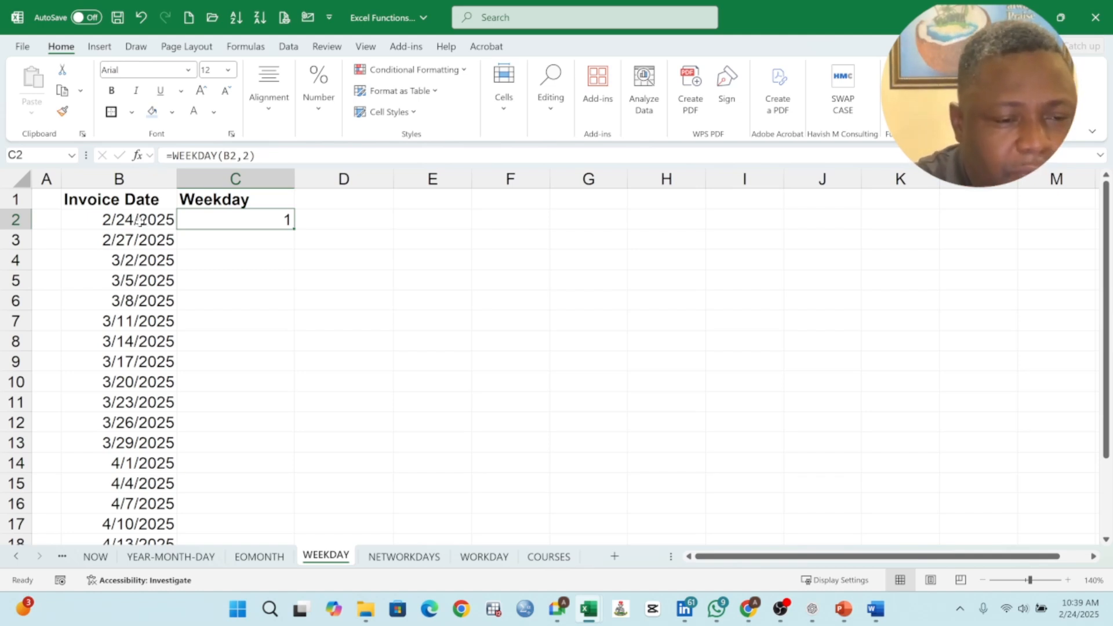
{"action": "left_click", "coordinate": [141, 221]}
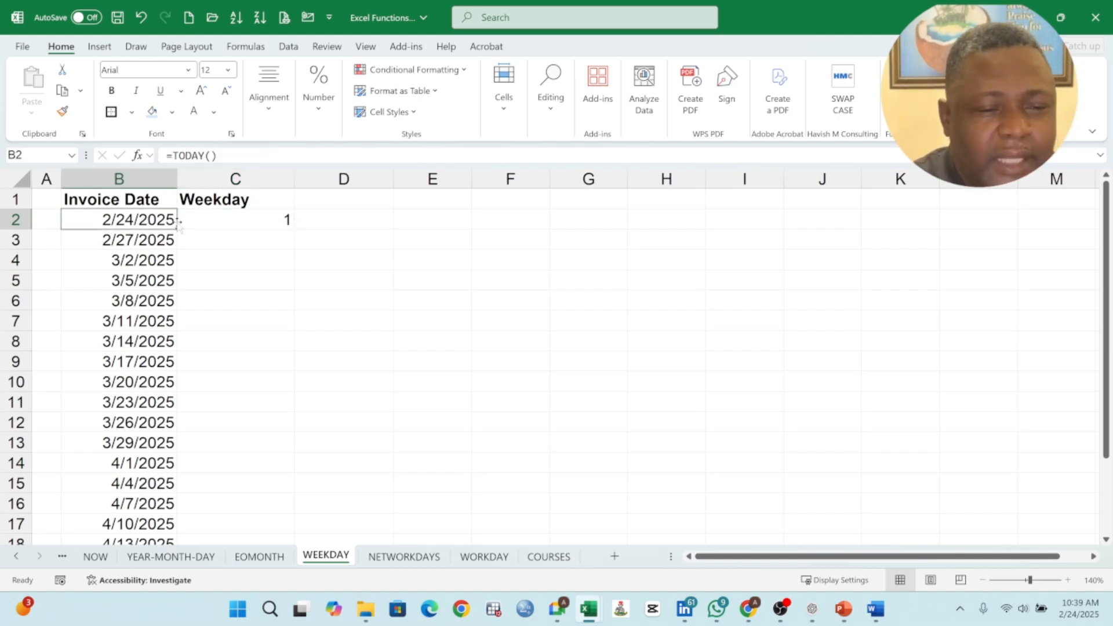
{"action": "left_click", "coordinate": [214, 220]}
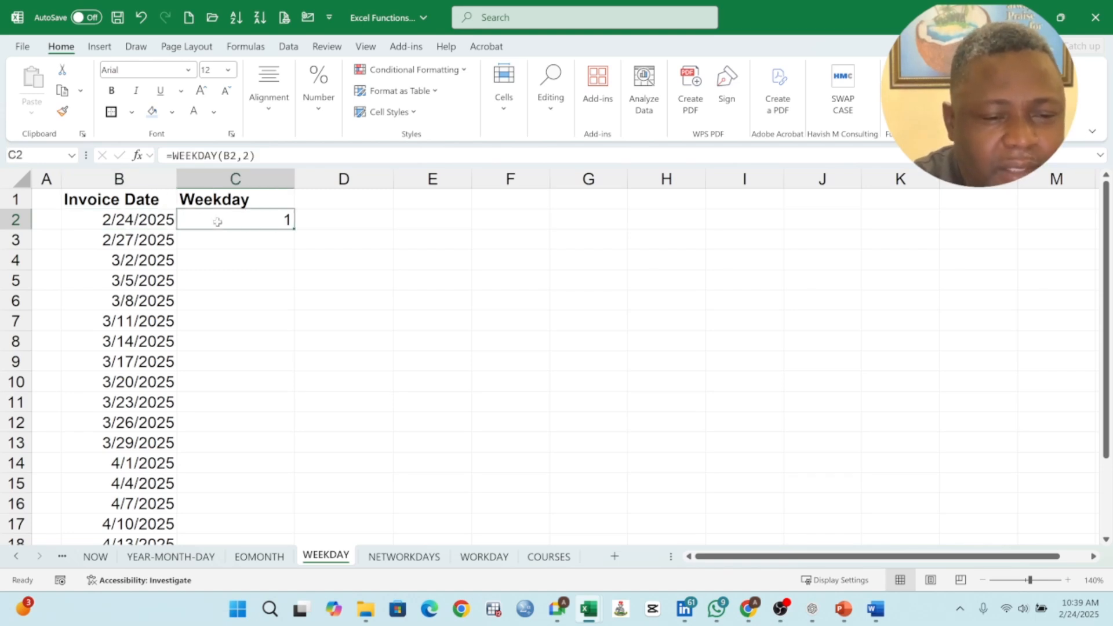
{"action": "double_click", "coordinate": [292, 228]}
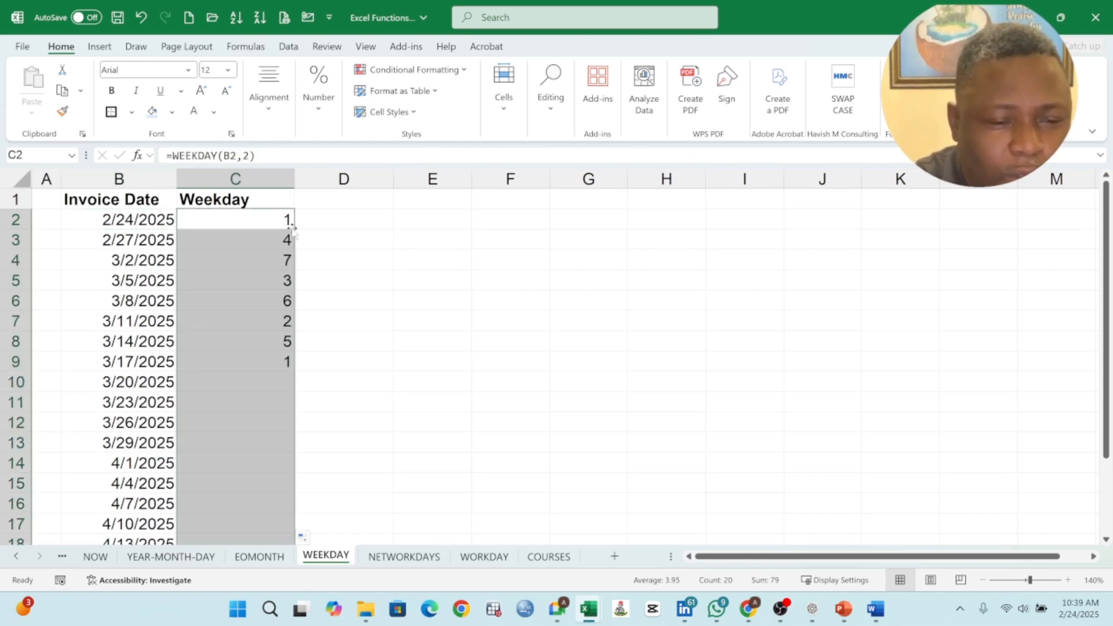
{"action": "left_click", "coordinate": [258, 220]}
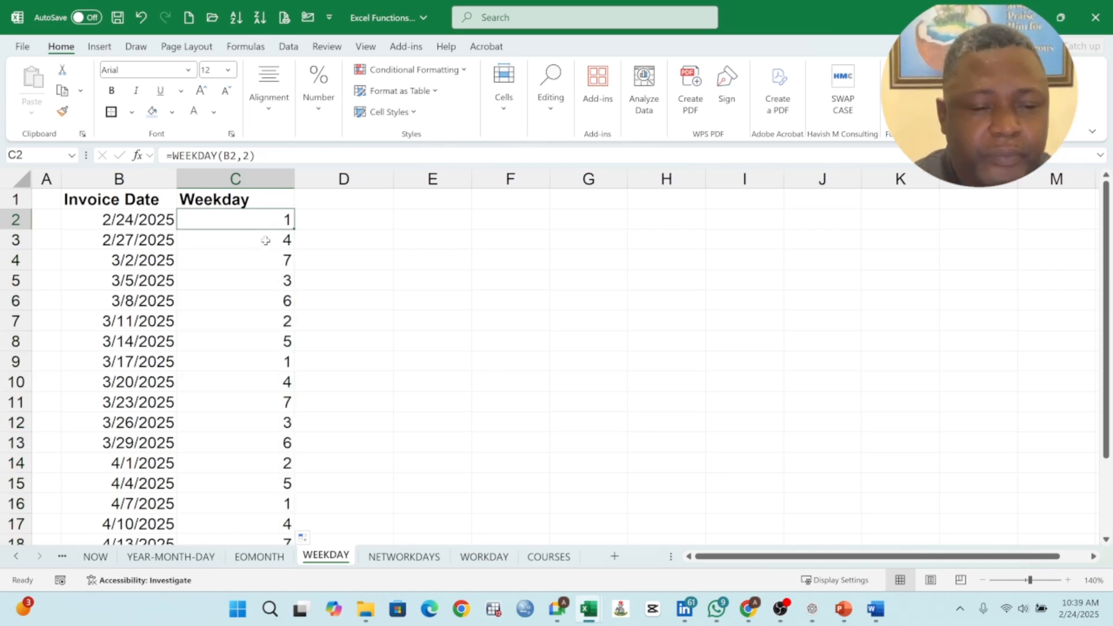
{"action": "left_click", "coordinate": [244, 239]}
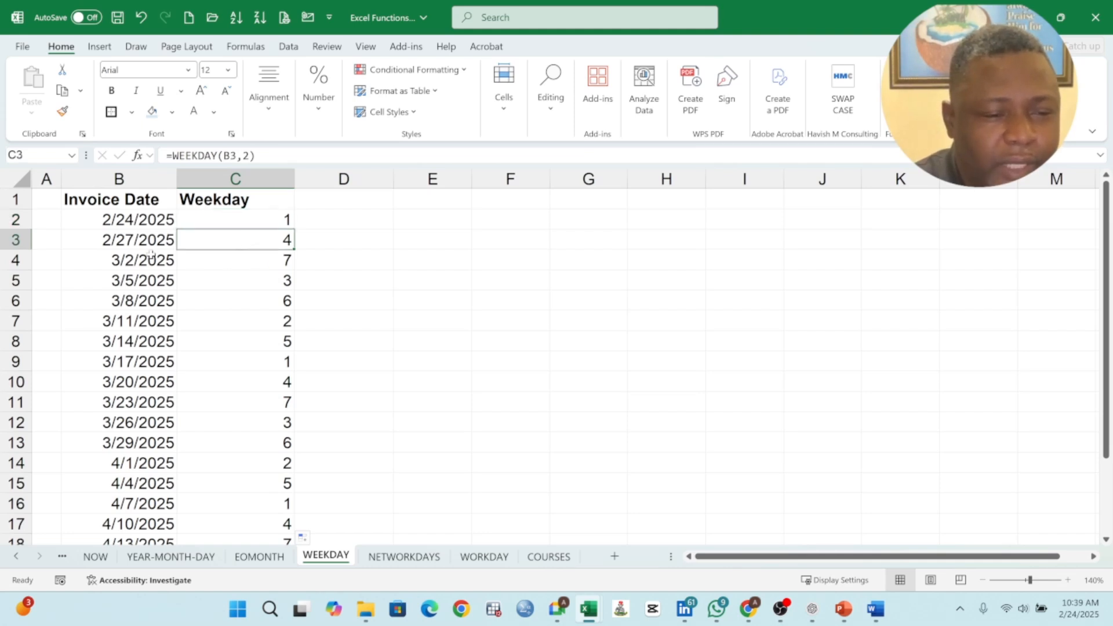
{"action": "left_click", "coordinate": [126, 247]}
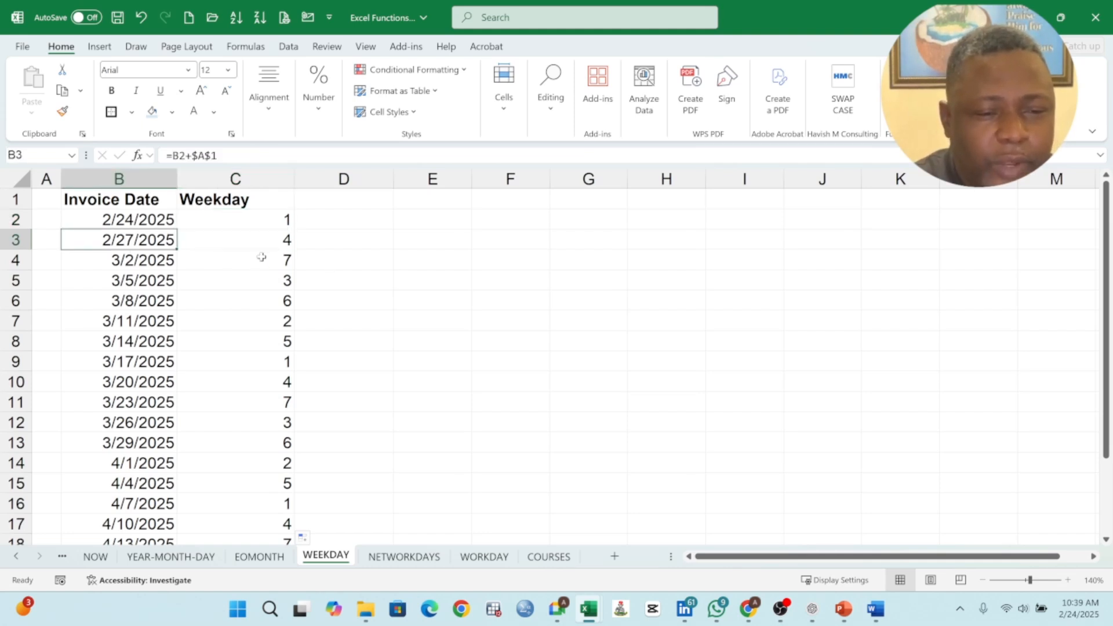
{"action": "left_click", "coordinate": [238, 217]}
- Add the column header "Specific Day" in cell D1
{"action": "left_click", "coordinate": [351, 200]}
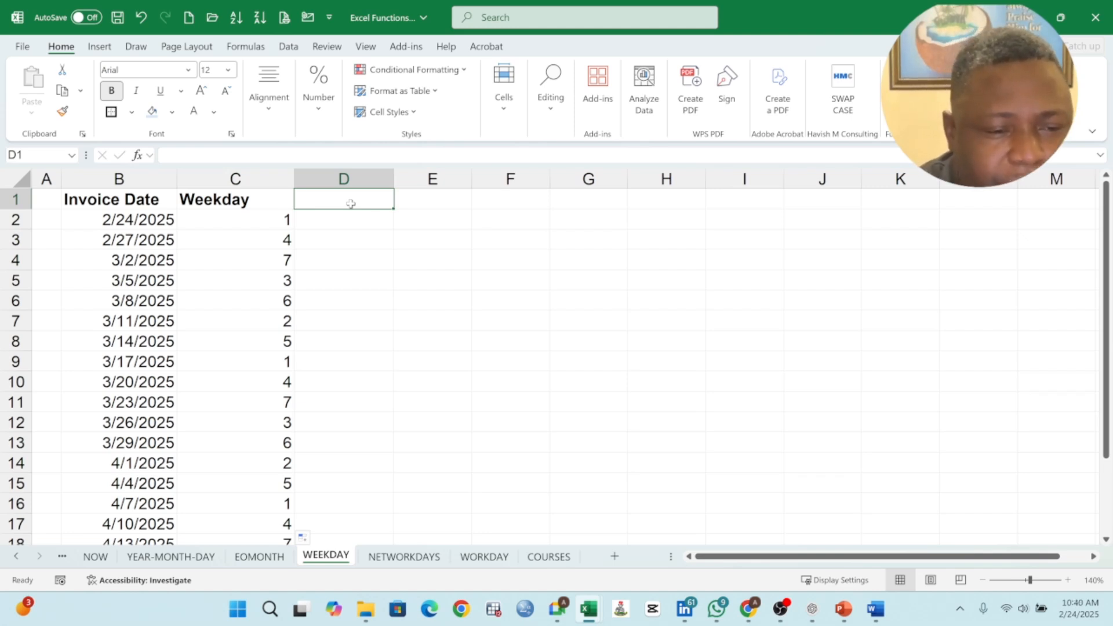
{"action": "type", "text": "sPE"}
{"action": "key", "text": "BackSpace"}
{"action": "key", "text": "BackSpace"}
{"action": "key", "text": "BackSpace"}
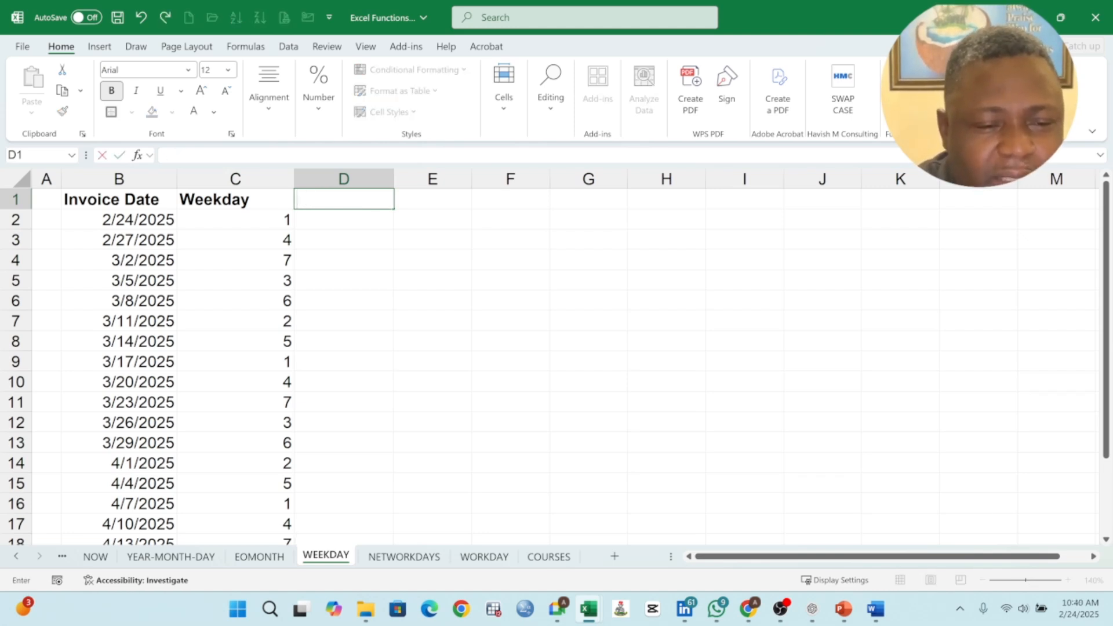
{"action": "type", "text": "Spec"}
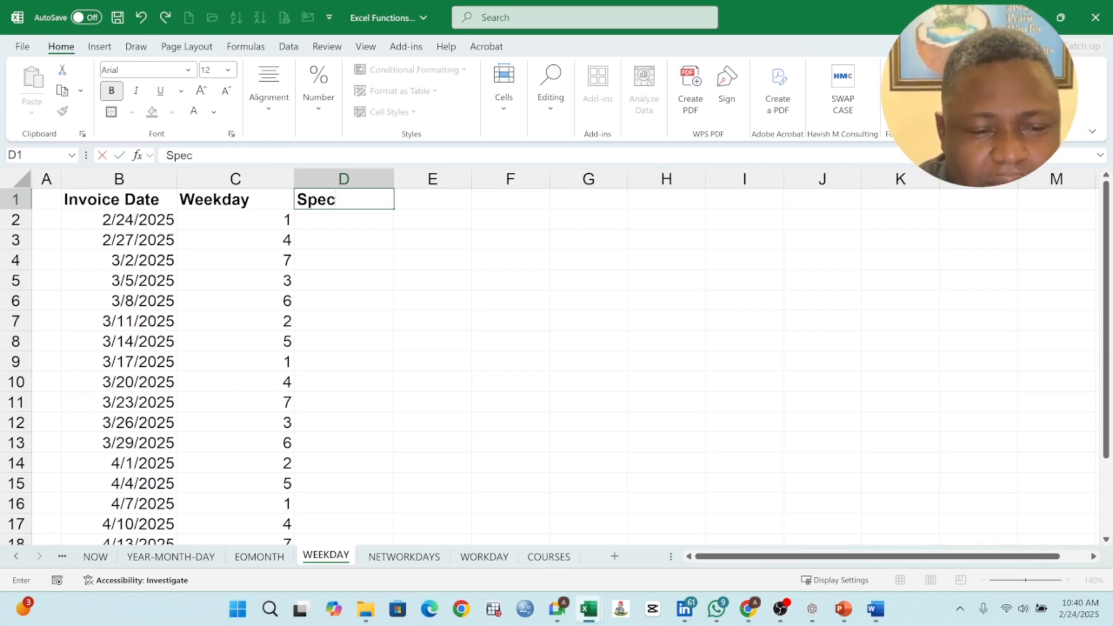
{"action": "type", "text": "ific Day"}
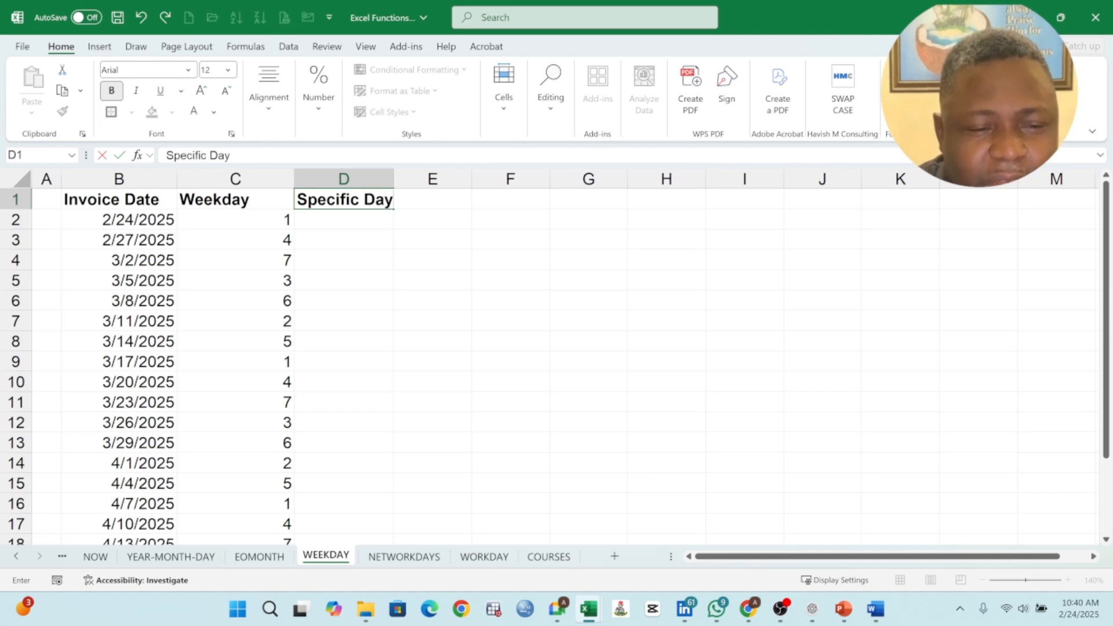
{"action": "key", "text": "Return"}
- Enter the formula =IF(C2=1,Monday,0) in cell D2, leaving Monday without quotation marks
{"action": "type", "text": "="}
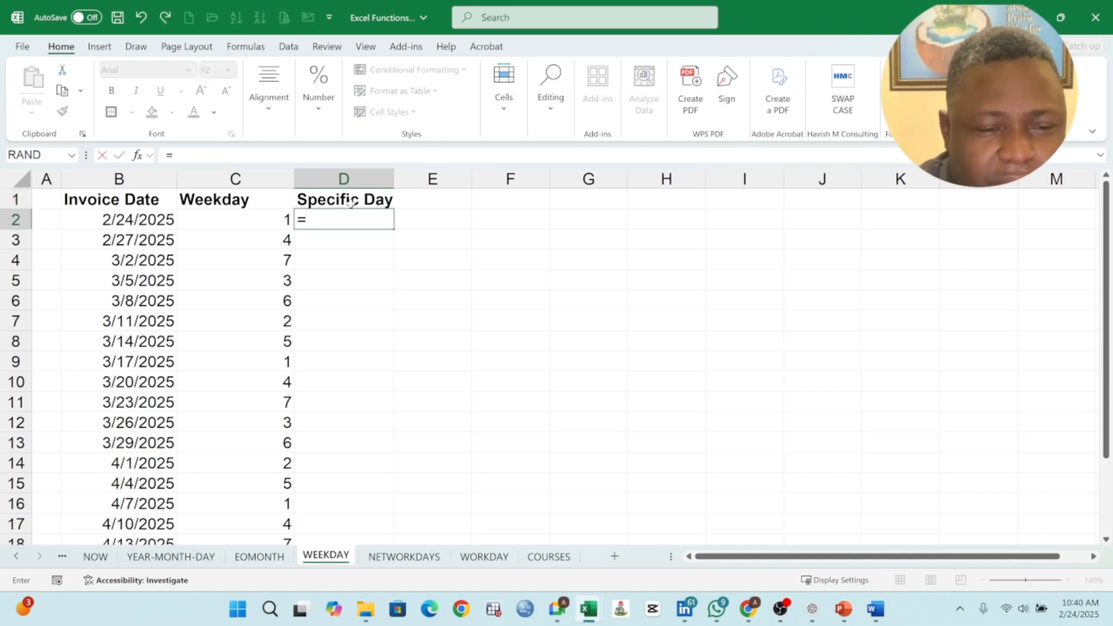
{"action": "type", "text": "IF"}
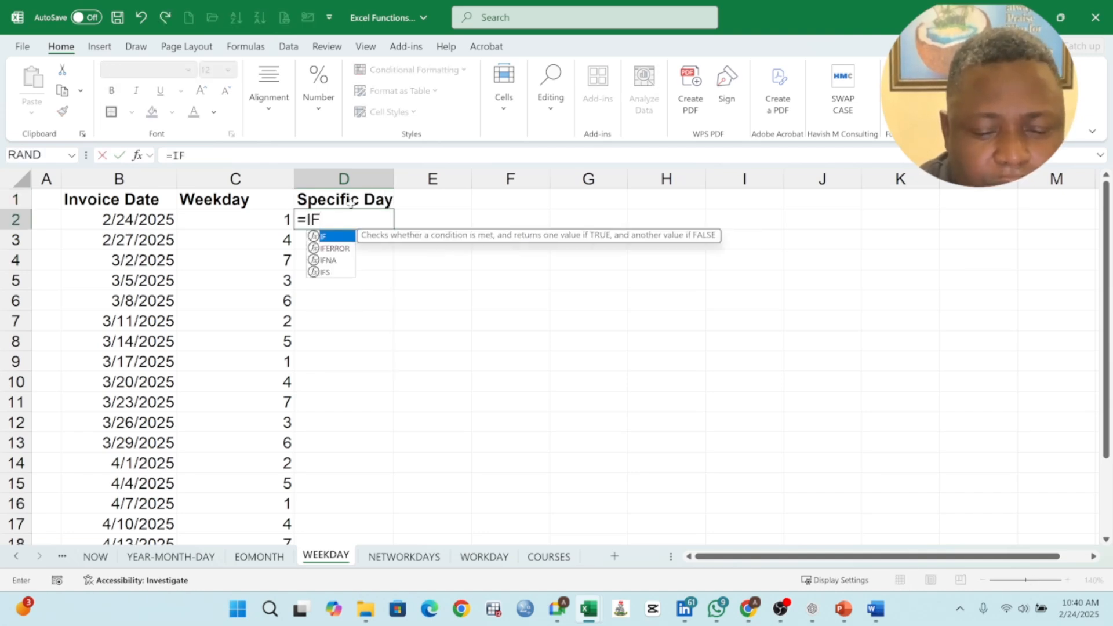
{"action": "type", "text": "("}
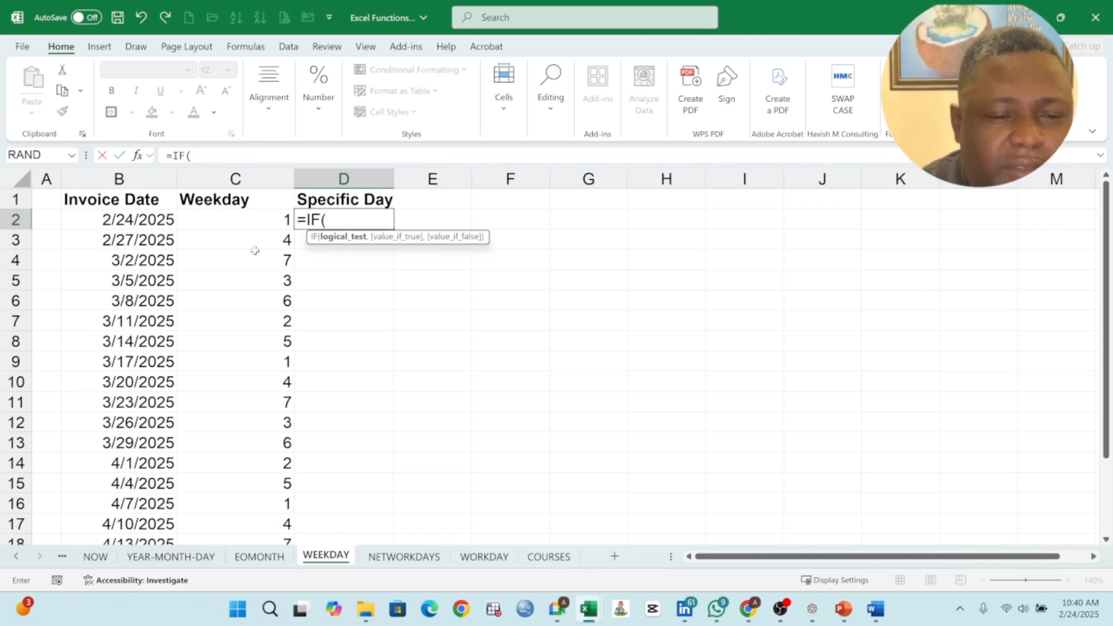
{"action": "left_click", "coordinate": [266, 221]}
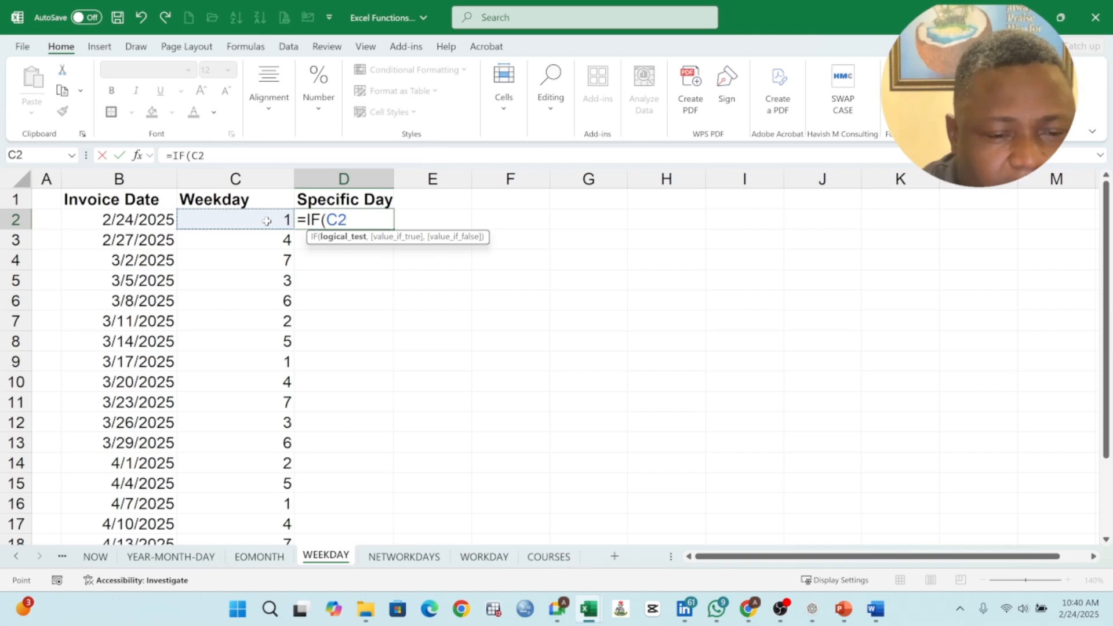
{"action": "type", "text": "="}
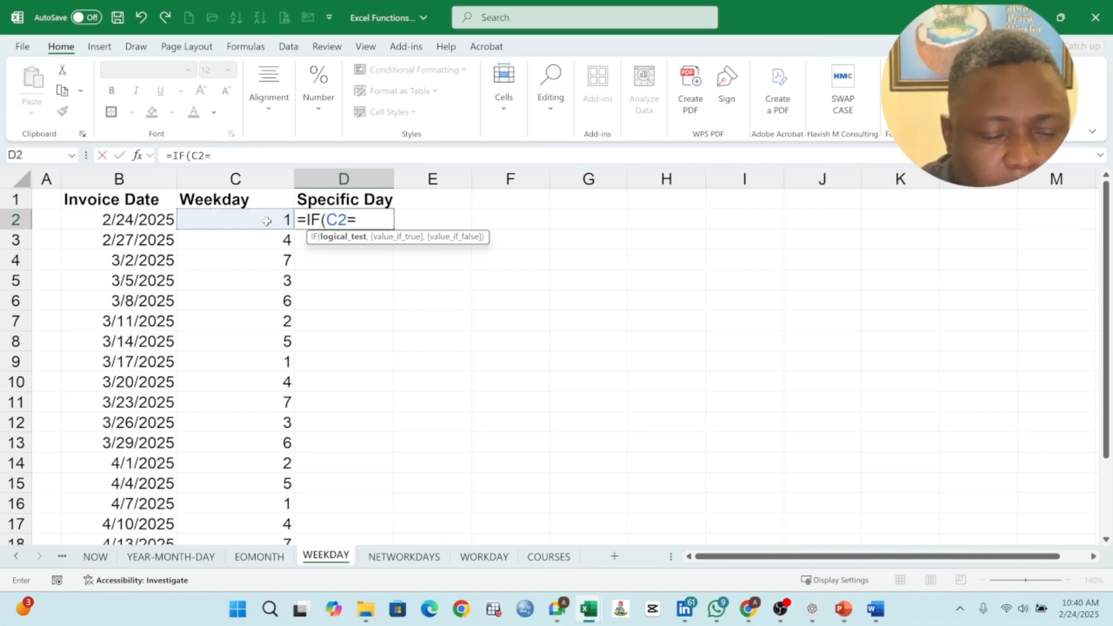
{"action": "type", "text": "1,"}
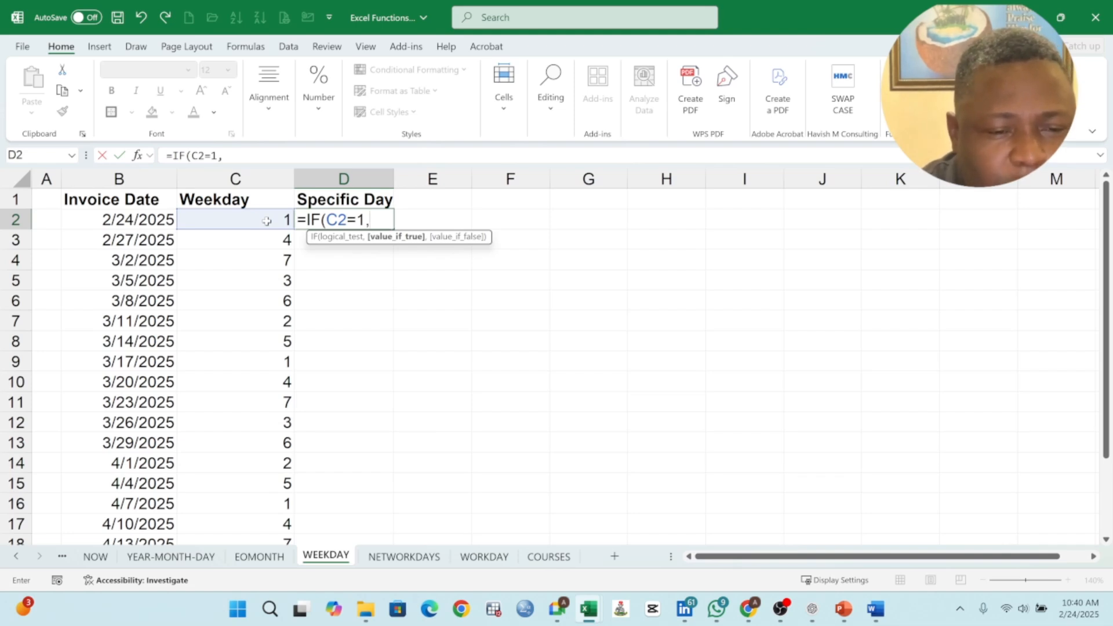
{"action": "type", "text": "Monday"}
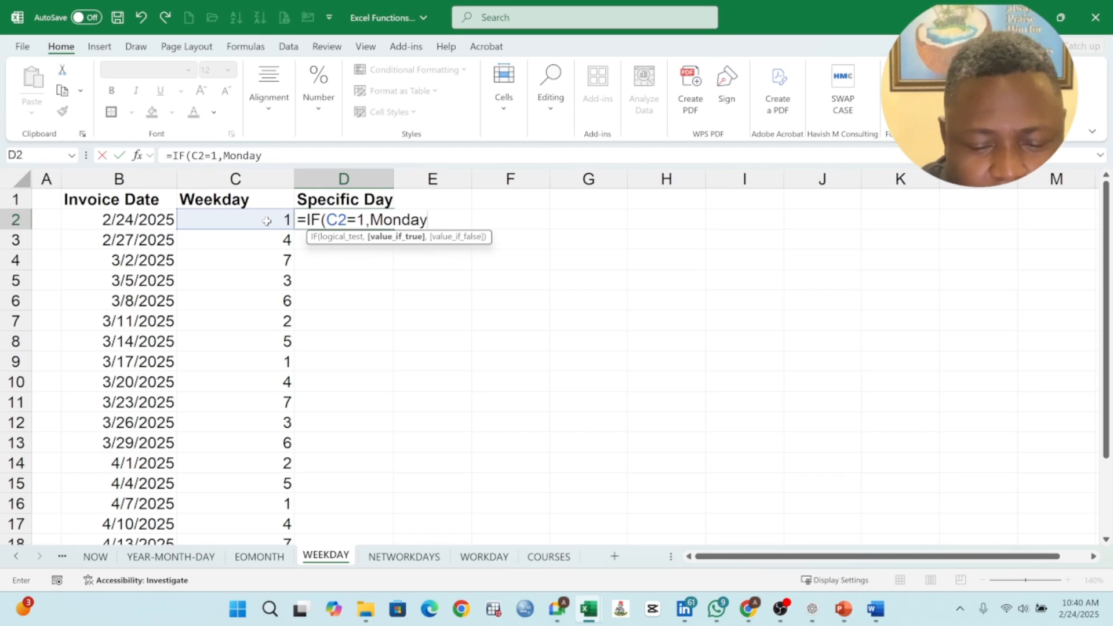
{"action": "type", "text": ","}
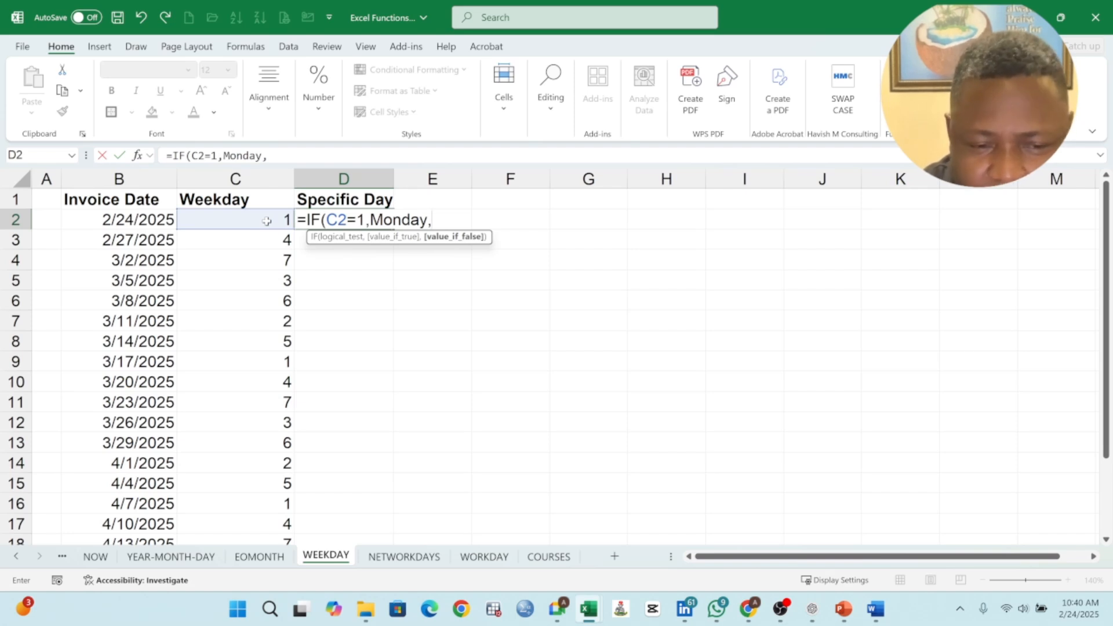
{"action": "type", "text": "0)"}
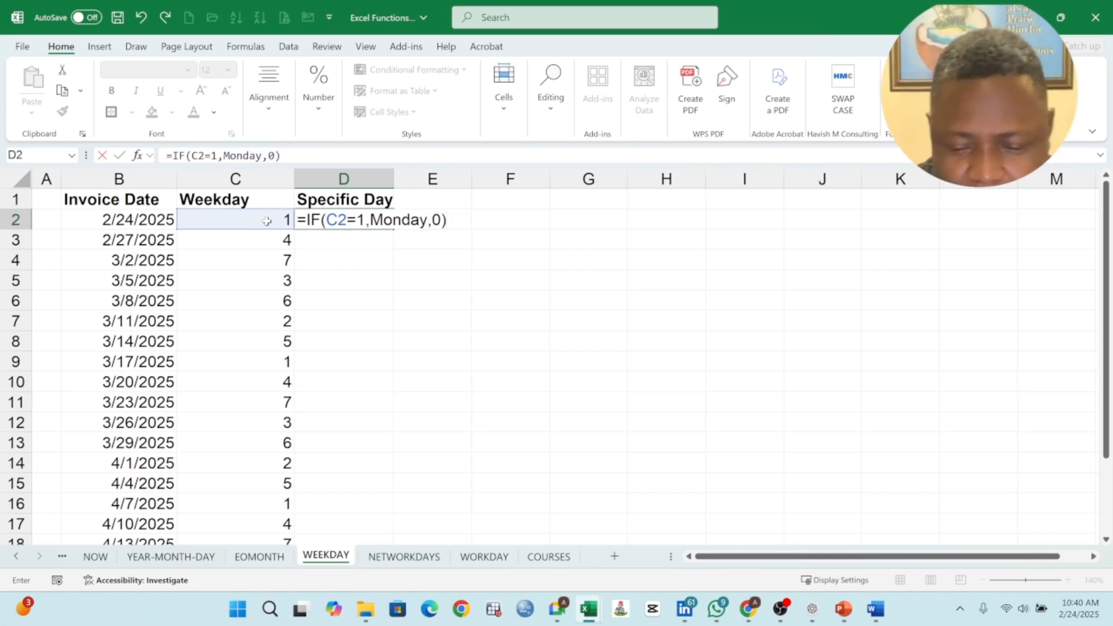
{"action": "key", "text": "Return"}
- Correct the D2 formula to =IF(C2=1,"Monday",0) and fill it down the Specific Day column for all invoice dates
{"action": "left_click", "coordinate": [377, 226]}
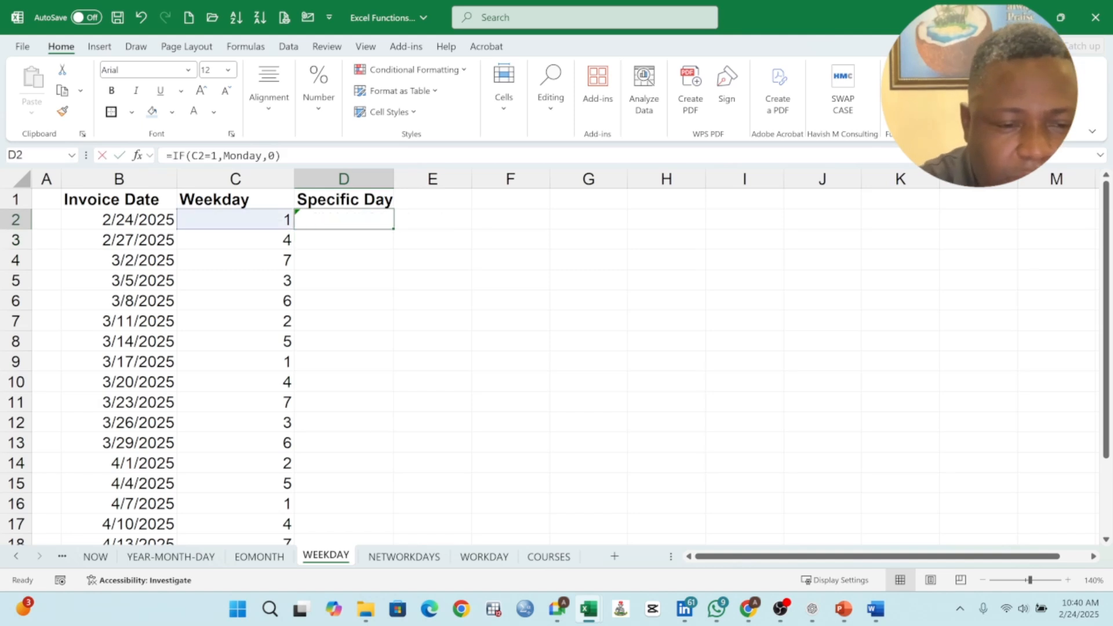
{"action": "key", "text": "F2"}
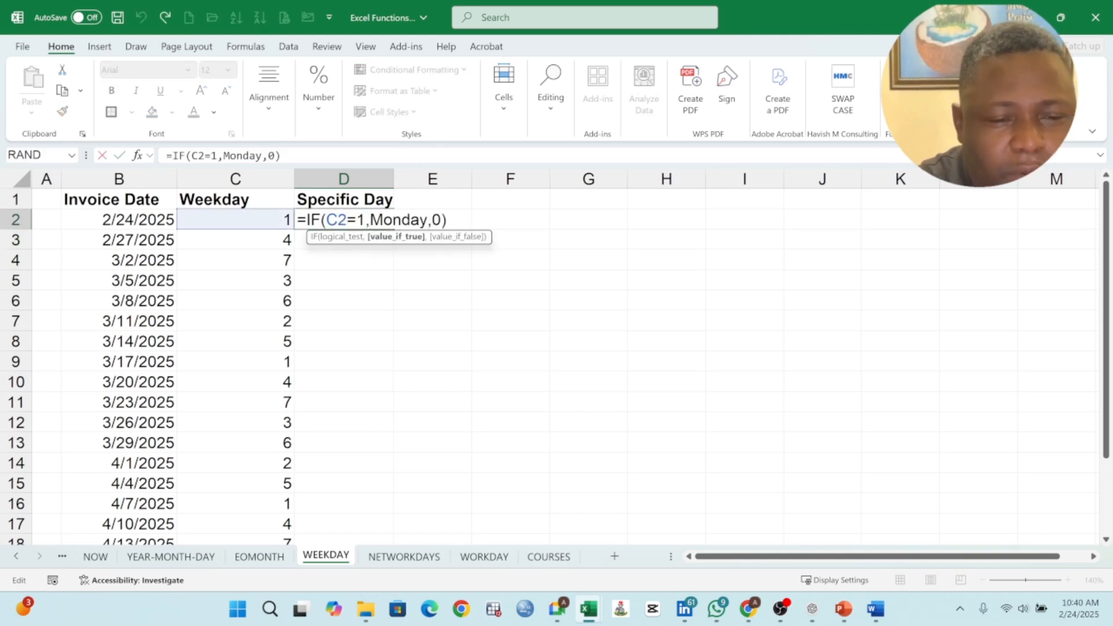
{"action": "type", "text": "\""}
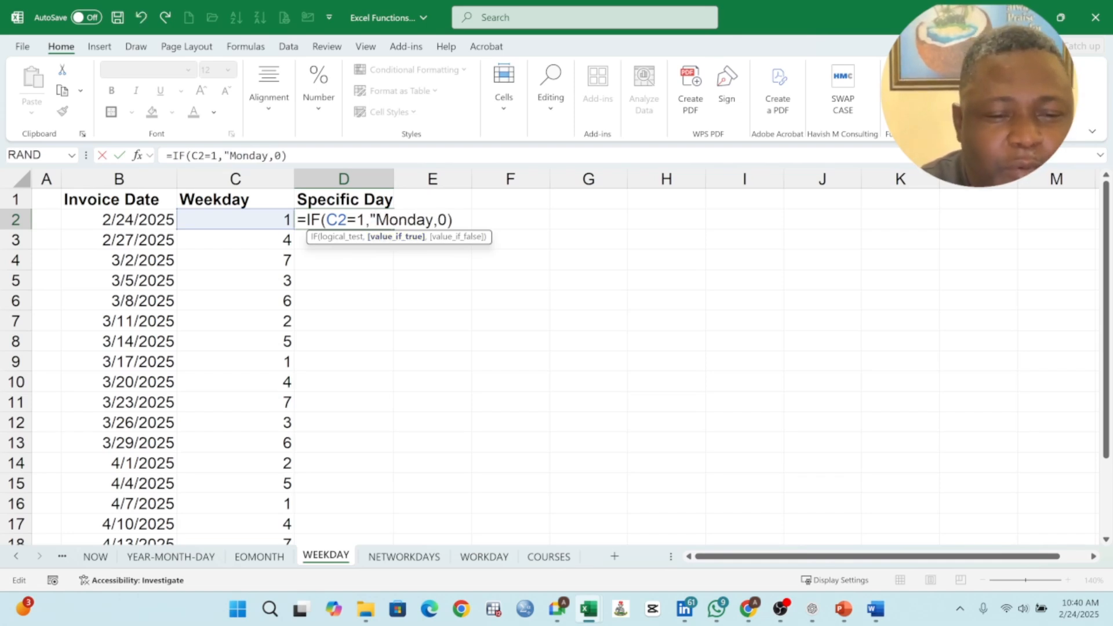
{"action": "left_click", "coordinate": [434, 219]}
{"action": "type", "text": "\""}
{"action": "key", "text": "Return"}
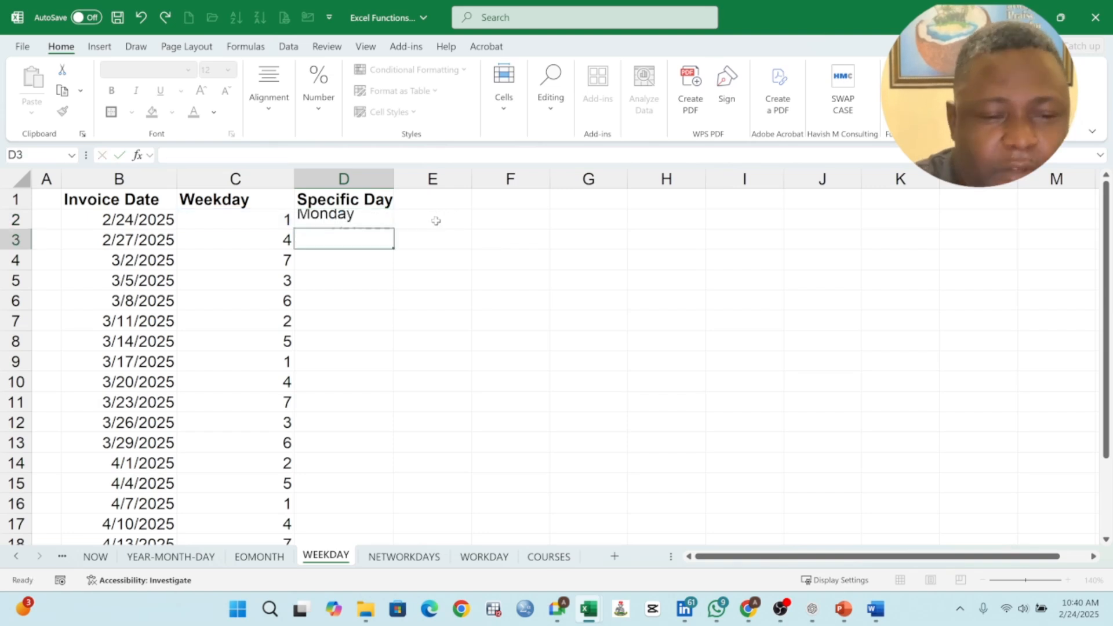
{"action": "left_click", "coordinate": [381, 219]}
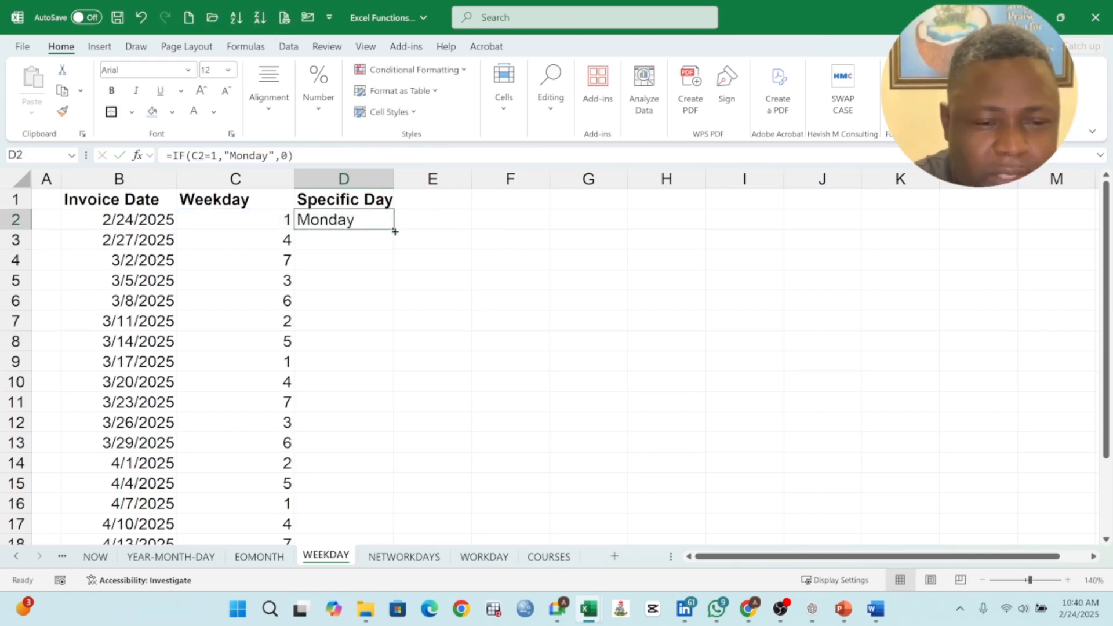
{"action": "double_click", "coordinate": [393, 230]}
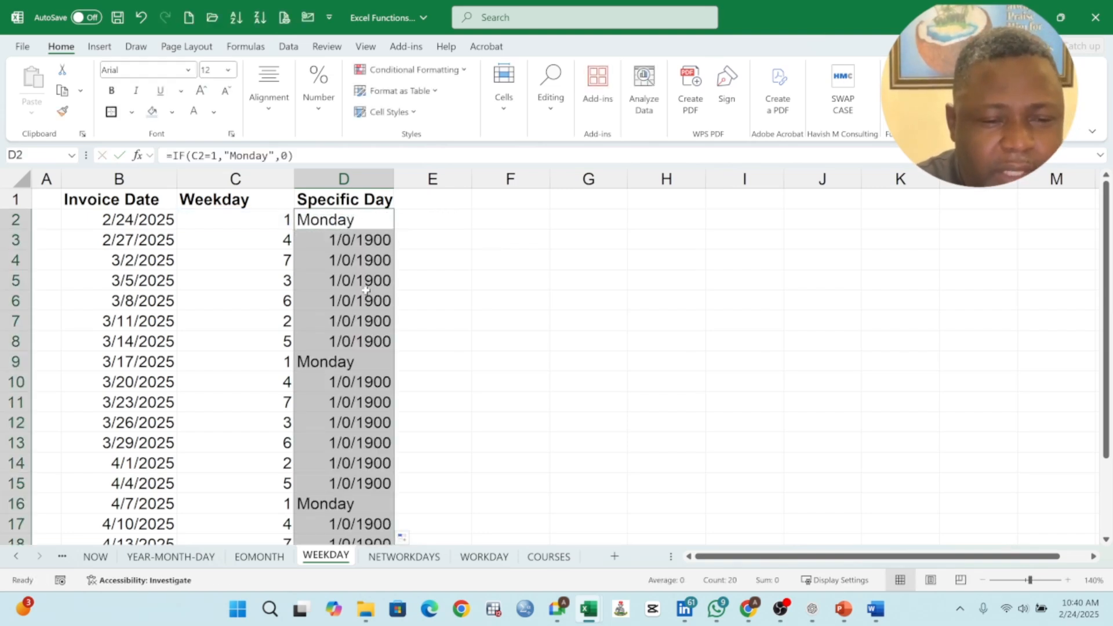
- Delete the 1/0/1900 results from the Specific Day column, keeping only the cells that show Monday
{"action": "left_click", "coordinate": [372, 241]}
{"action": "left_click_drag", "start_coordinate": [372, 241], "coordinate": [386, 341]}
{"action": "key", "text": "Delete"}
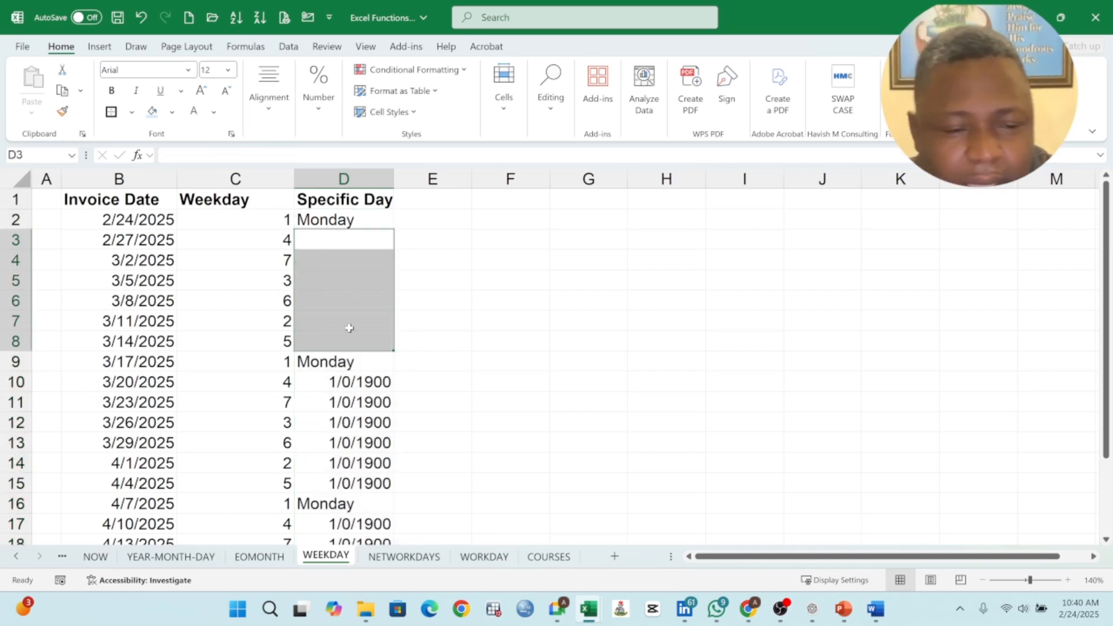
{"action": "scroll", "coordinate": [377, 302], "scroll_direction": "down", "scroll_amount": 2}
{"action": "left_click_drag", "start_coordinate": [378, 263], "coordinate": [366, 484]}
{"action": "key", "text": "Delete"}
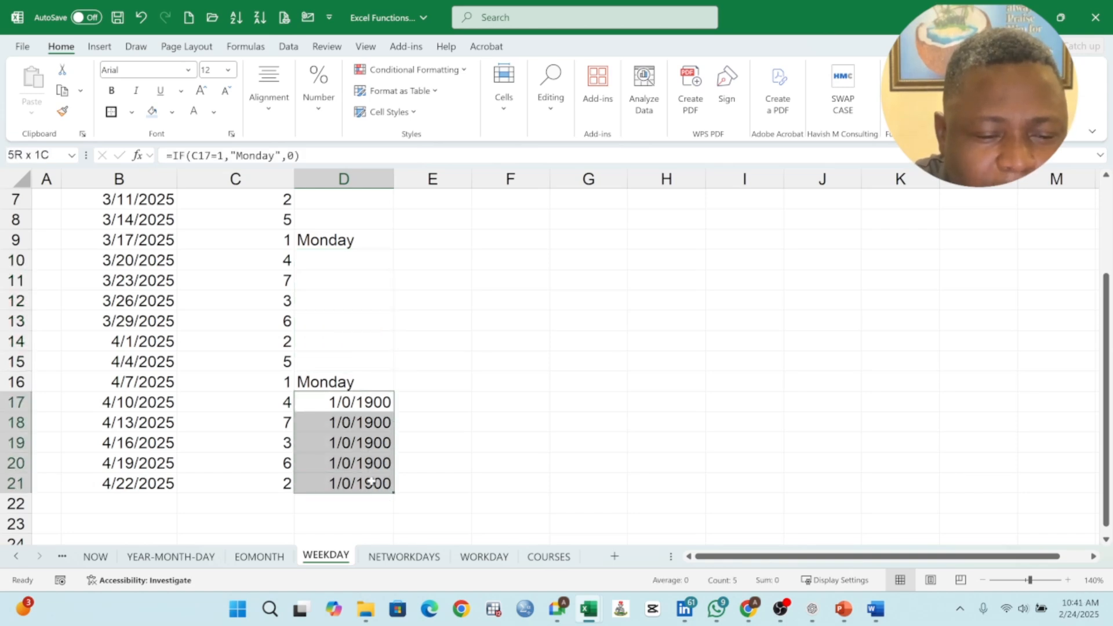
{"action": "key", "text": "Delete"}
{"action": "scroll", "coordinate": [375, 284], "scroll_direction": "up", "scroll_amount": 1}
{"action": "scroll", "coordinate": [375, 284], "scroll_direction": "up", "scroll_amount": 1}
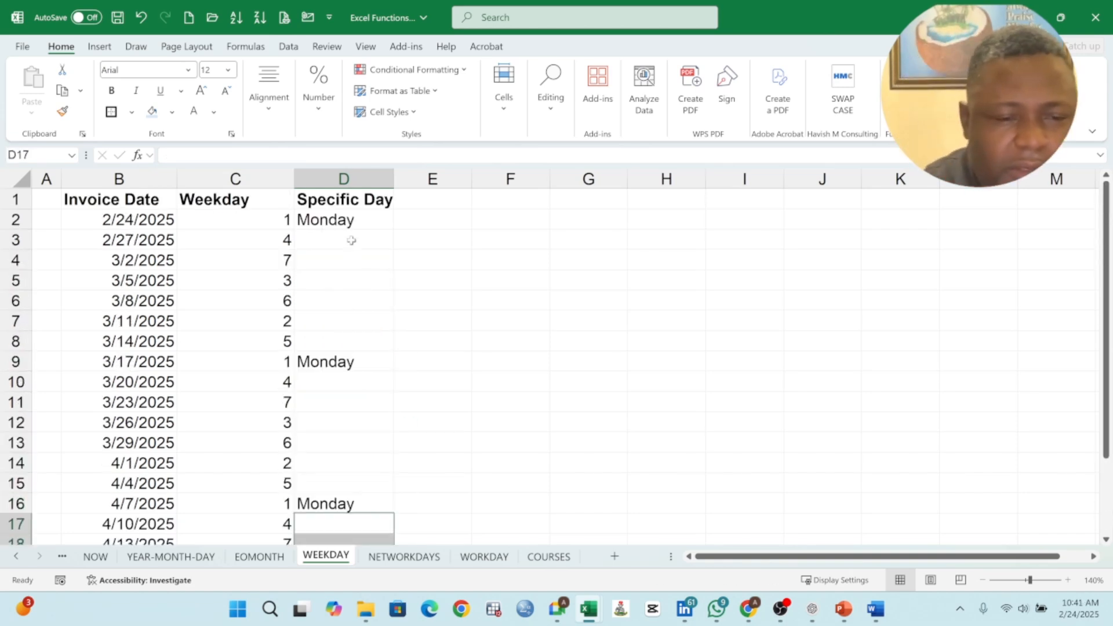
{"action": "left_click", "coordinate": [355, 221]}
{"action": "left_click", "coordinate": [353, 239]}
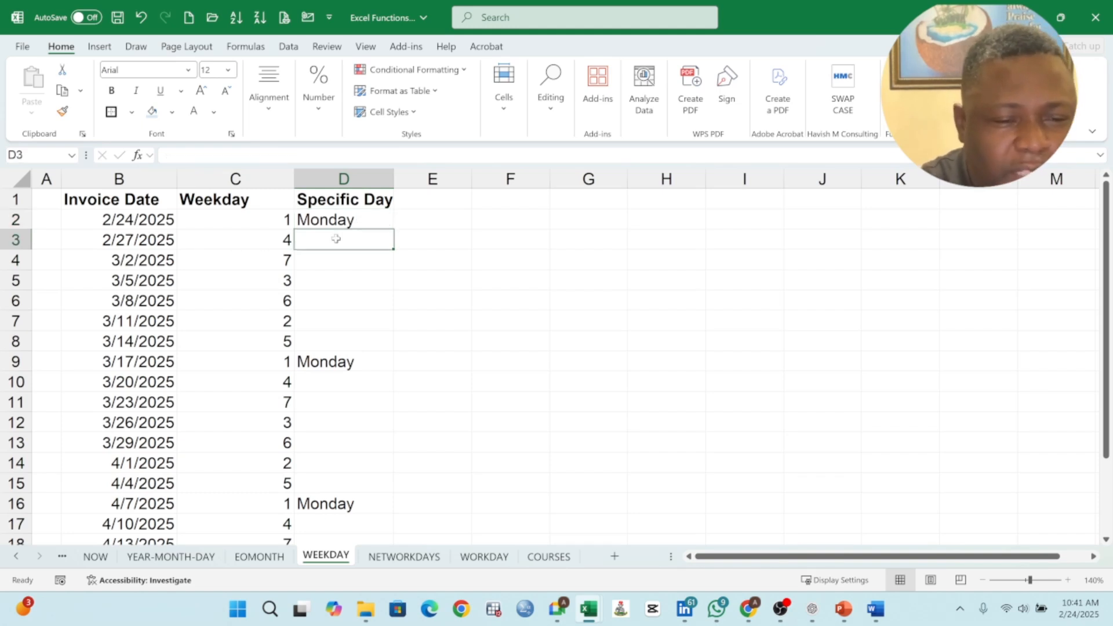
{"action": "left_click", "coordinate": [353, 219]}
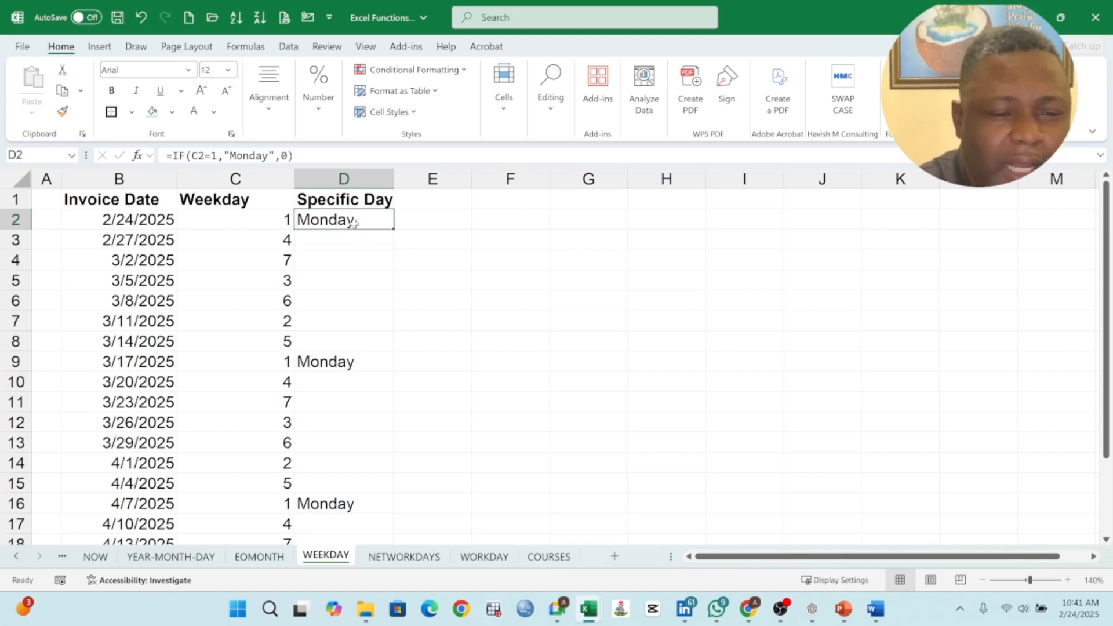
{"action": "key", "text": "F2"}
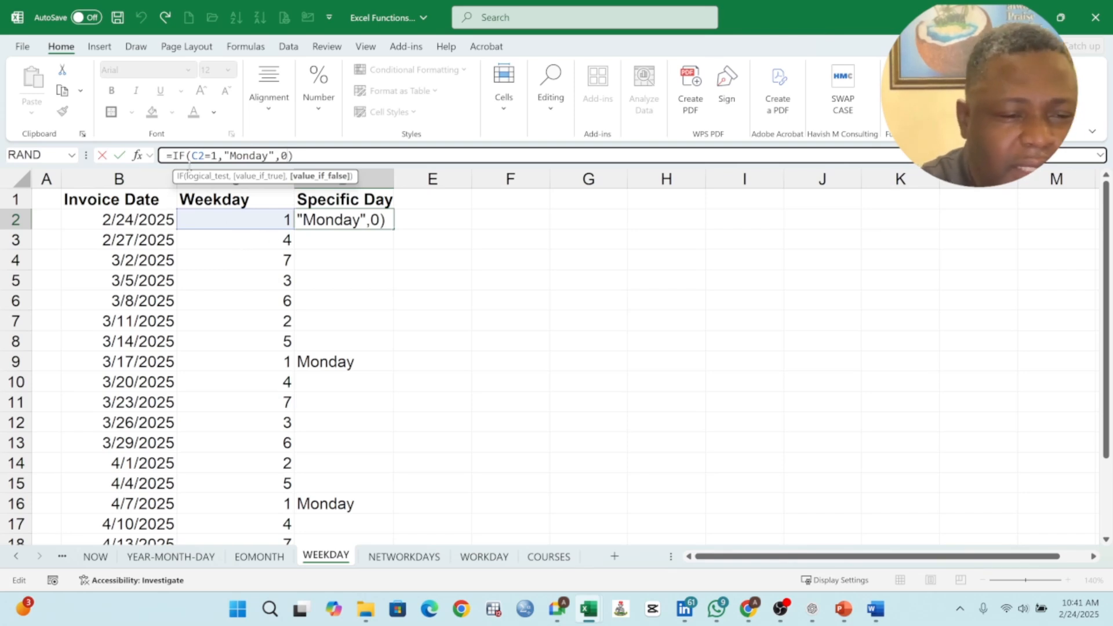
{"action": "key", "text": "Home"}
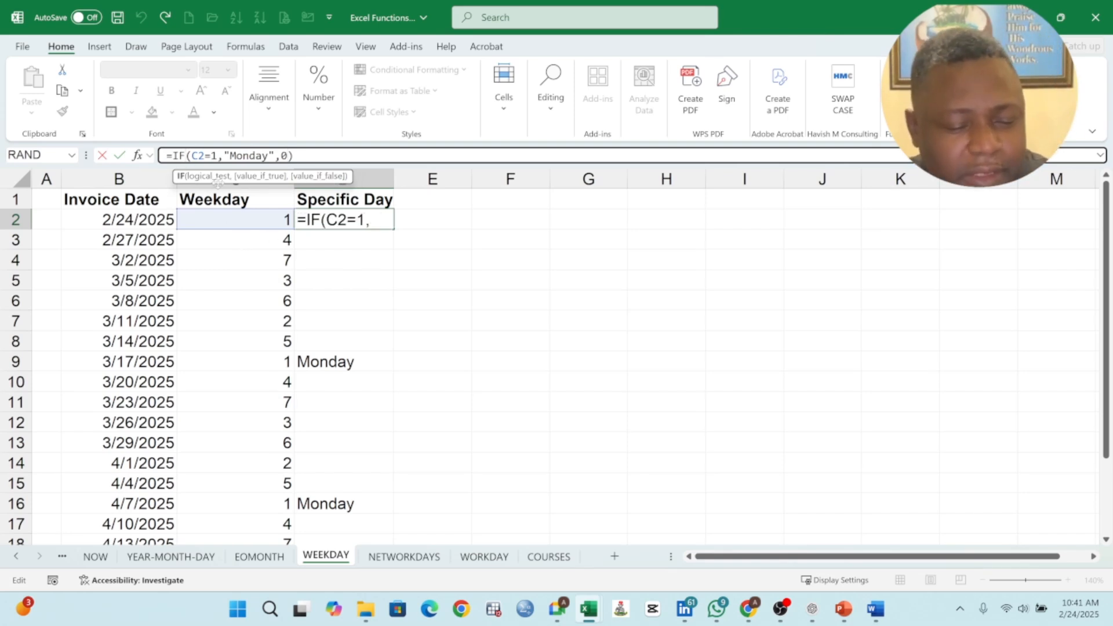
{"action": "key", "text": "Right"}
{"action": "key", "text": "Right"}
{"action": "key", "text": "Right"}
{"action": "type", "text": "s"}
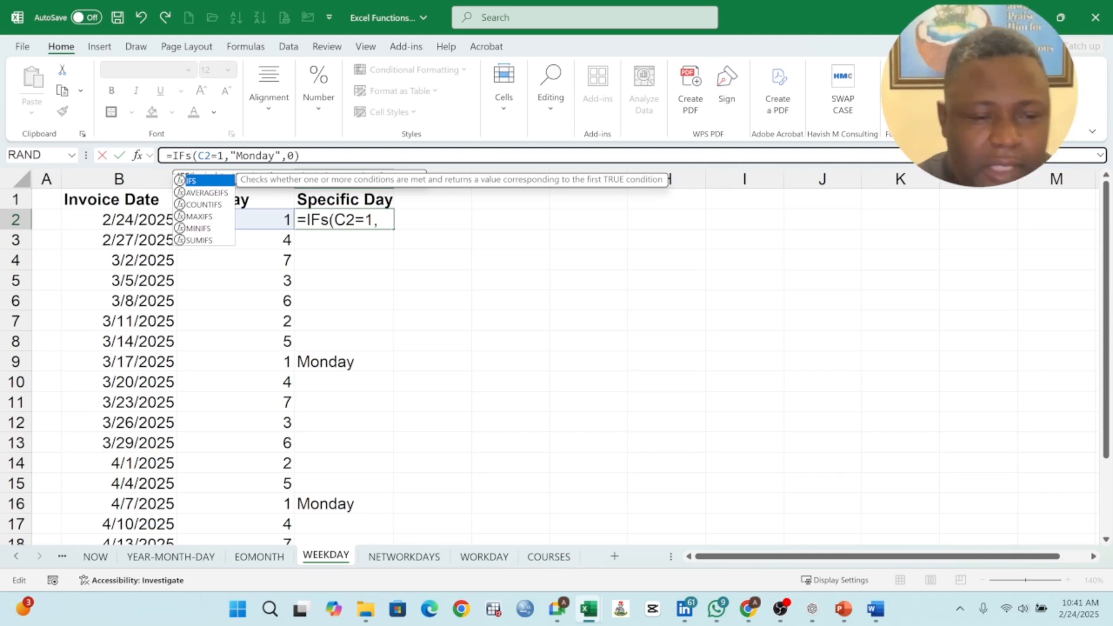
{"action": "left_click", "coordinate": [301, 155]}
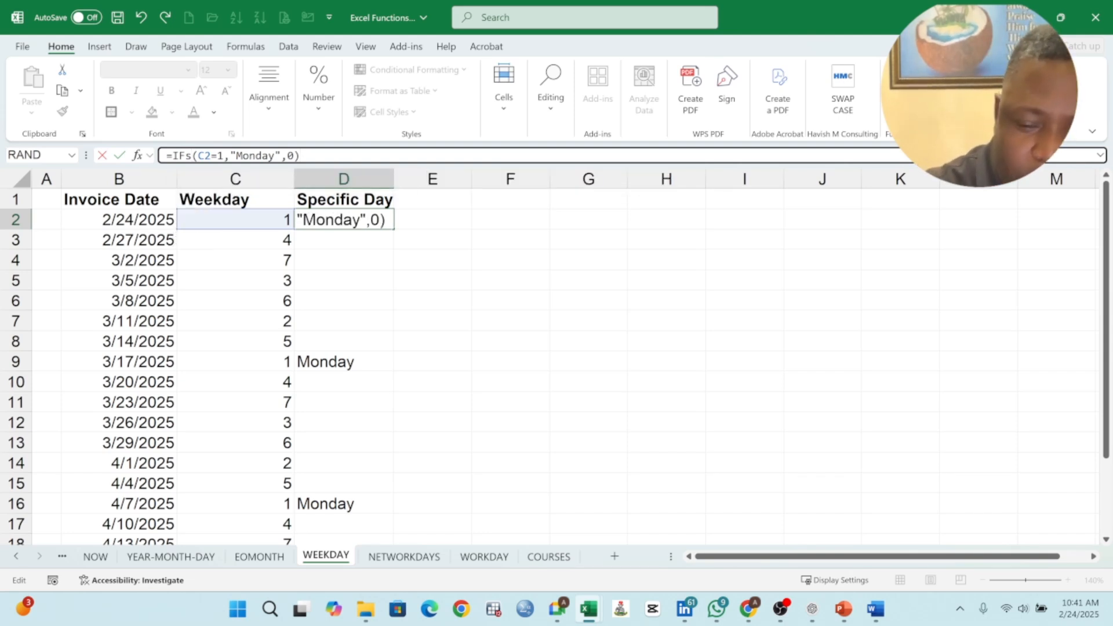
{"action": "key", "text": "BackSpace"}
{"action": "key", "text": "BackSpace"}
{"action": "key", "text": "BackSpace"}
{"action": "key", "text": "BackSpace"}
{"action": "key", "text": "BackSpace"}
{"action": "key", "text": "BackSpace"}
{"action": "key", "text": "BackSpace"}
{"action": "key", "text": "BackSpace"}
{"action": "key", "text": "BackSpace"}
{"action": "key", "text": "BackSpace"}
{"action": "key", "text": "BackSpace"}
{"action": "key", "text": "BackSpace"}
{"action": "key", "text": "BackSpace"}
{"action": "key", "text": "BackSpace"}
{"action": "key", "text": "BackSpace"}
{"action": "key", "text": "BackSpace"}
{"action": "key", "text": "BackSpace"}
{"action": "key", "text": "BackSpace"}
{"action": "key", "text": "BackSpace"}
{"action": "key", "text": "BackSpace"}
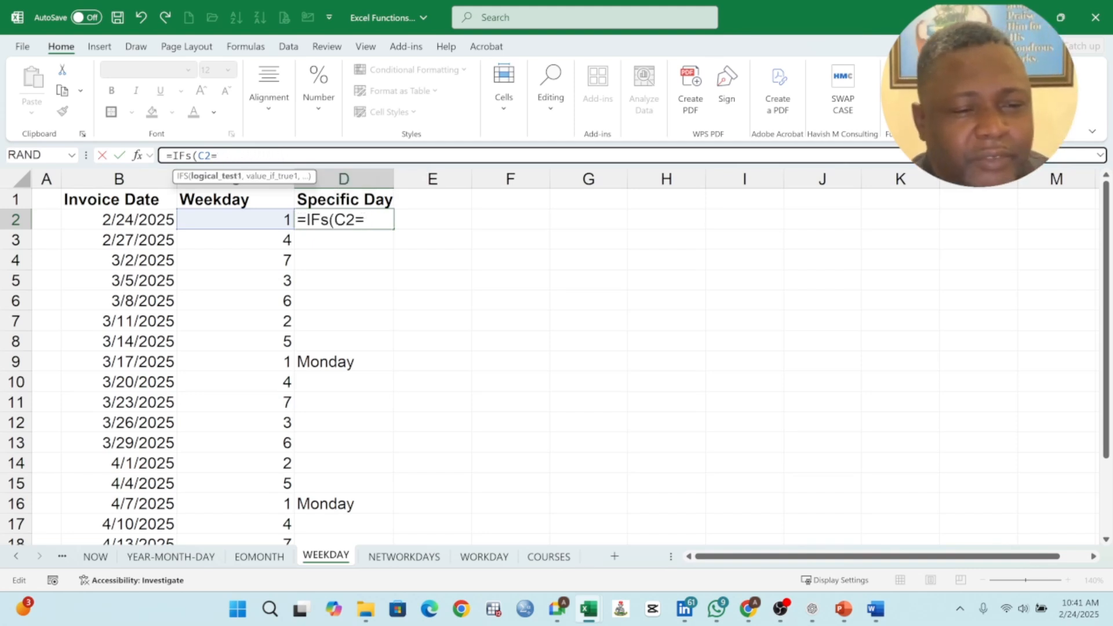
{"action": "key", "text": "BackSpace"}
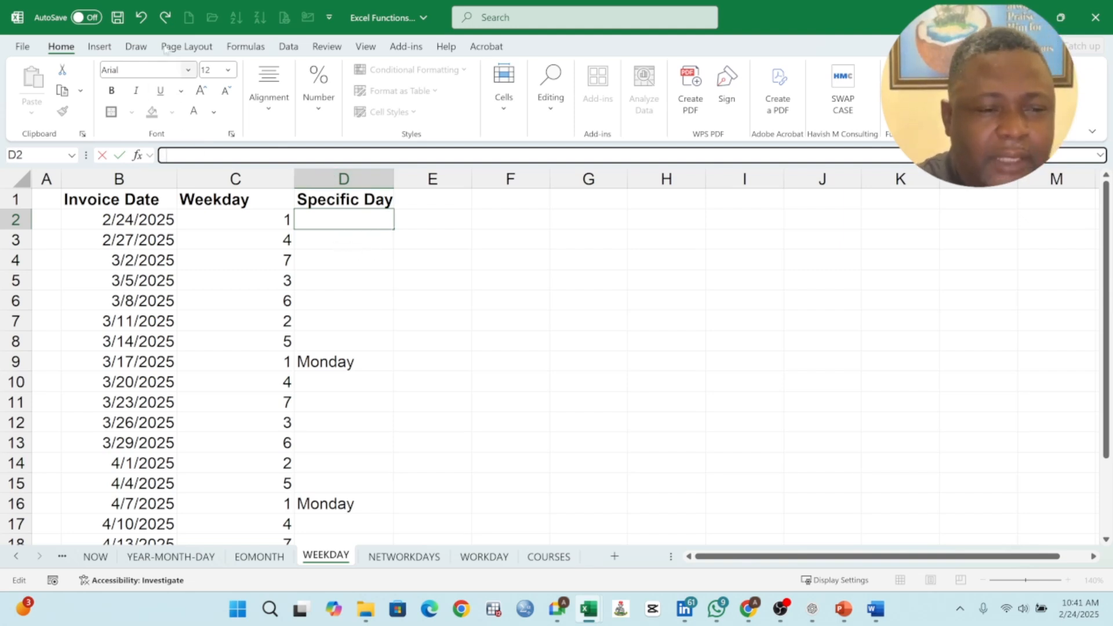
{"action": "left_click", "coordinate": [142, 18]}
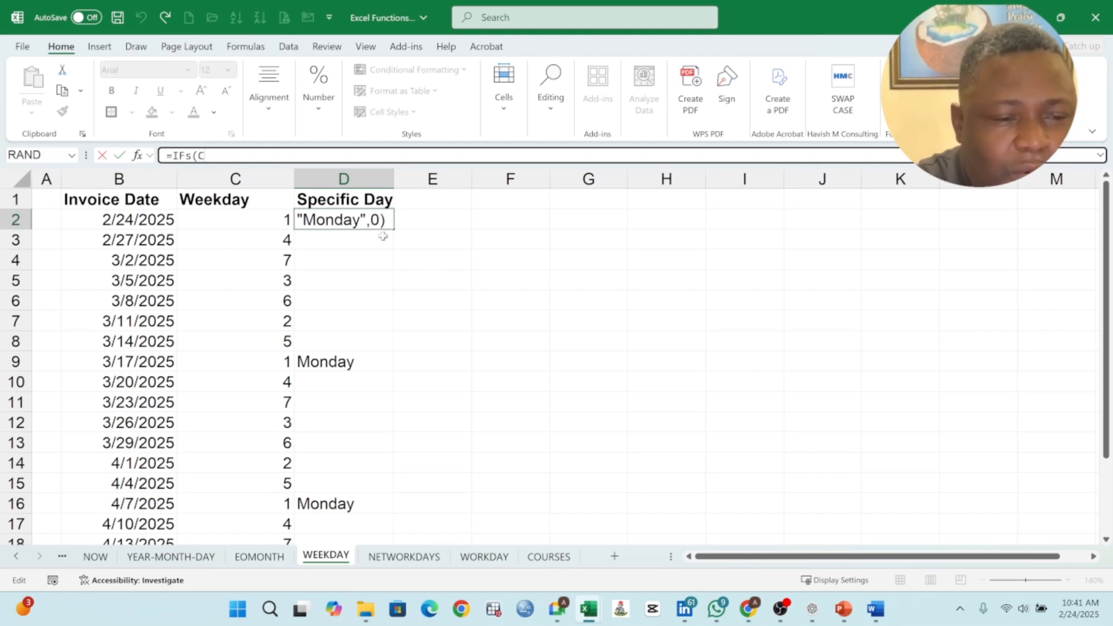
{"action": "left_click", "coordinate": [413, 255]}
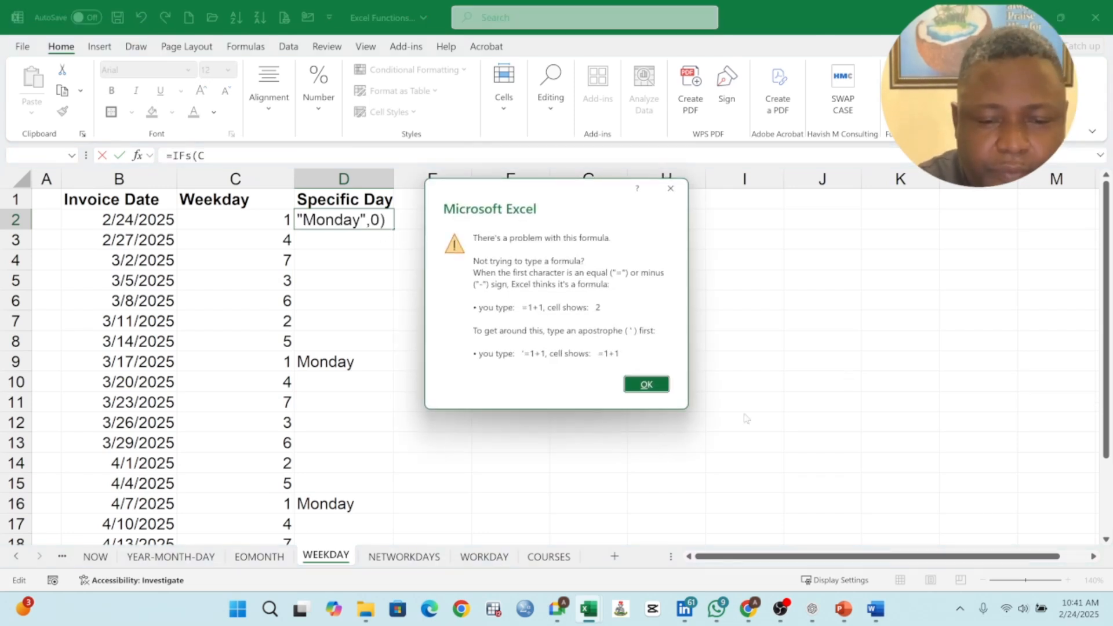
{"action": "left_click", "coordinate": [671, 190]}
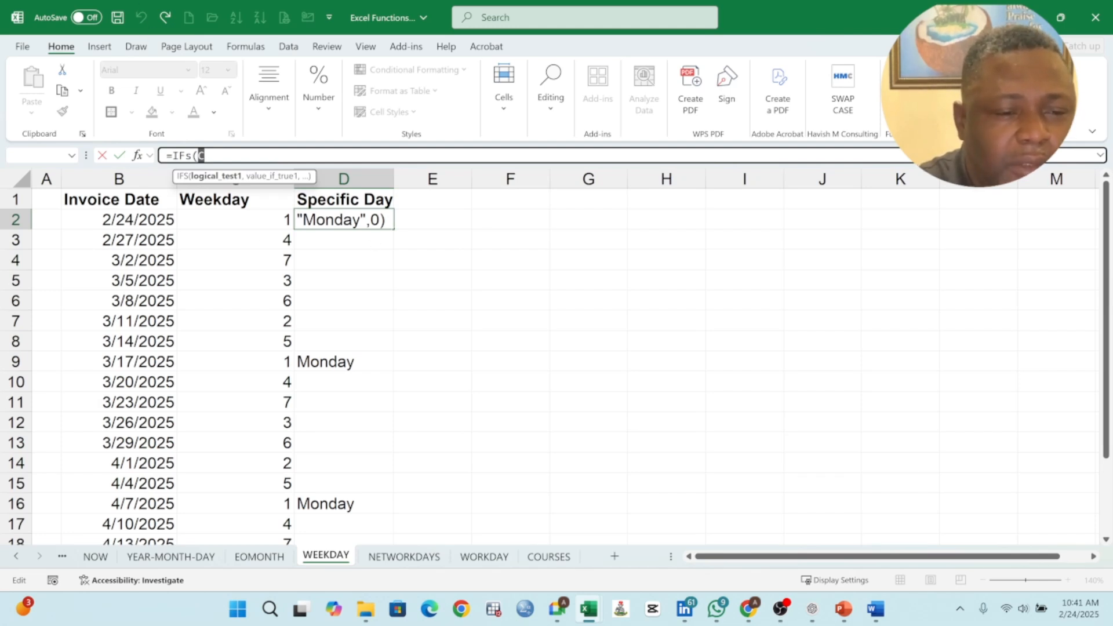
{"action": "key", "text": "Escape"}
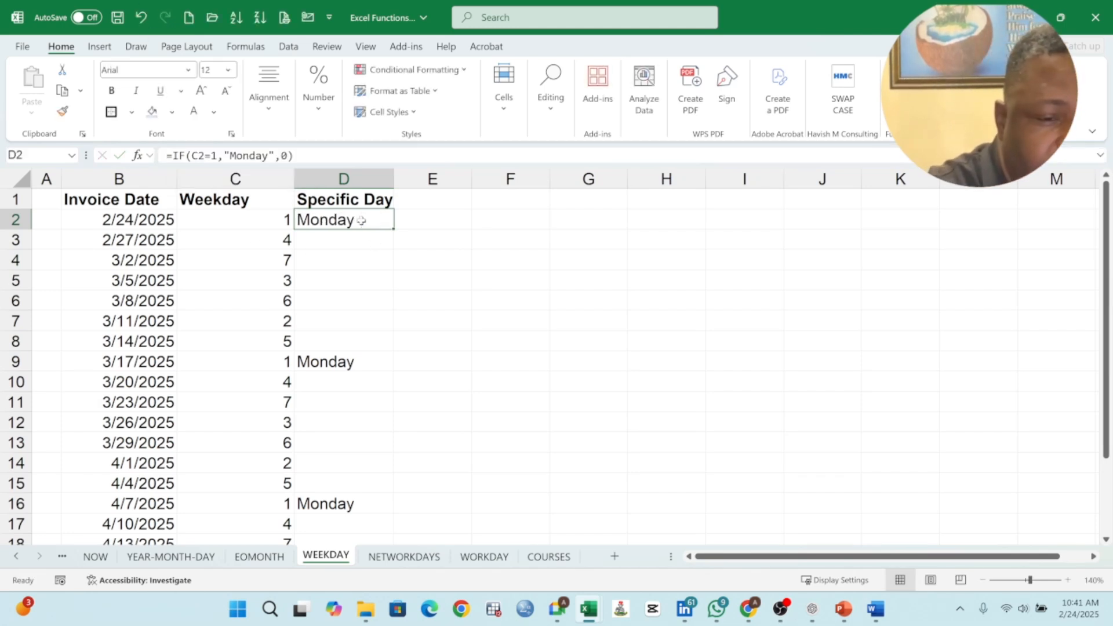
- Clear all results below the Specific Day header in column D and widen the column slightly
{"action": "left_click", "coordinate": [391, 284]}
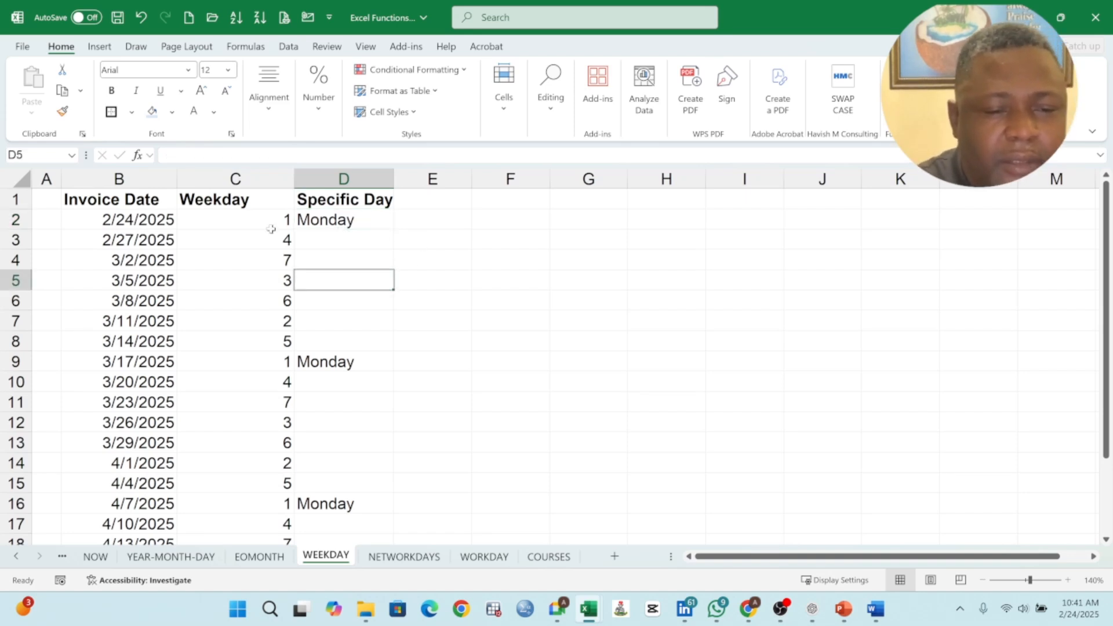
{"action": "left_click_drag", "start_coordinate": [357, 219], "coordinate": [385, 509]}
{"action": "key", "text": "Delete"}
{"action": "scroll", "coordinate": [385, 509], "scroll_direction": "up", "scroll_amount": 2}
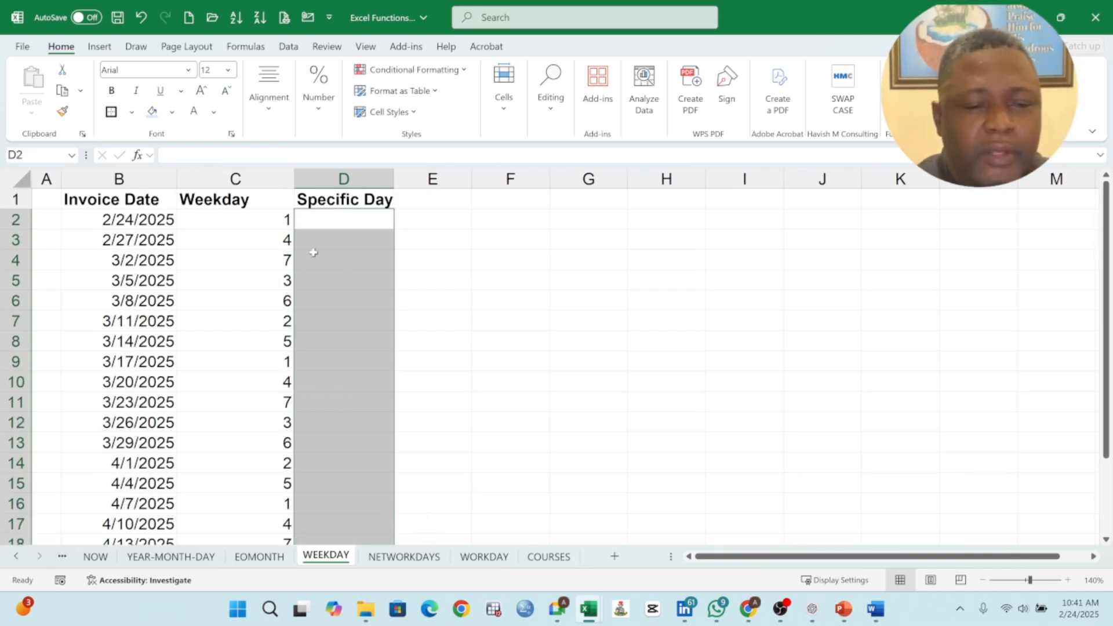
{"action": "left_click", "coordinate": [339, 225]}
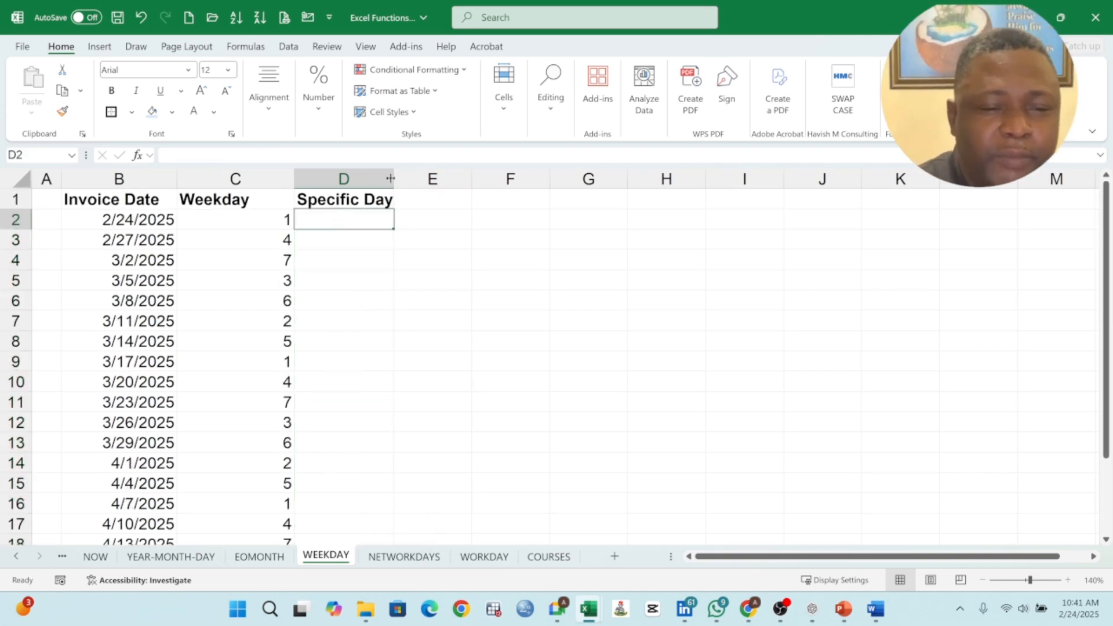
{"action": "left_click_drag", "start_coordinate": [393, 179], "coordinate": [404, 180]}
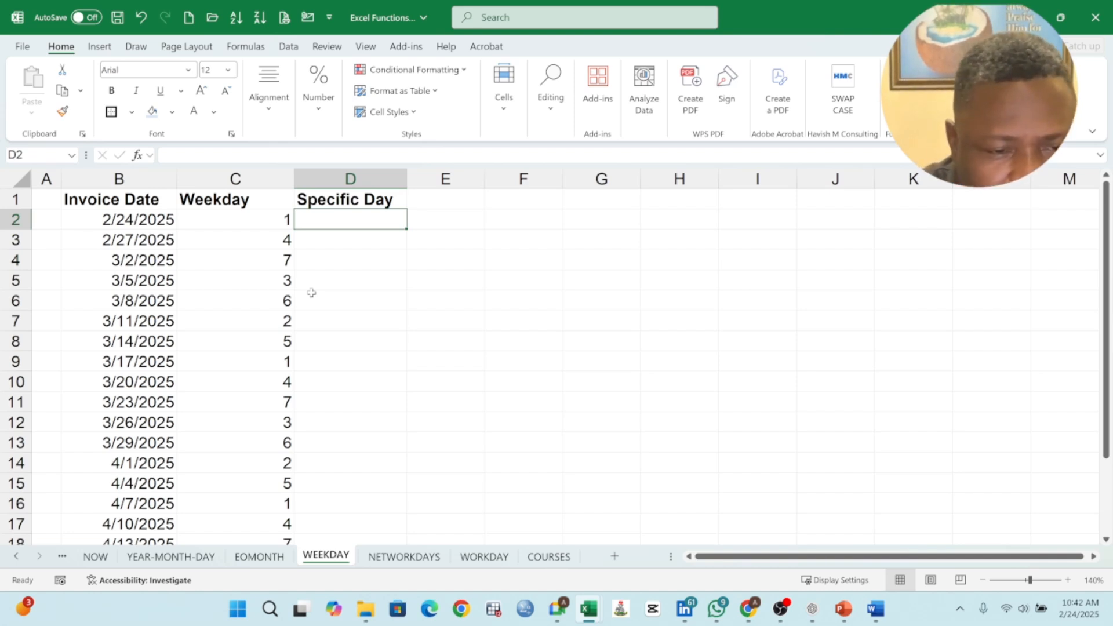
- Start an IF formula in cell D2 with the logical test C2>=5
{"action": "type", "text": "=if"}
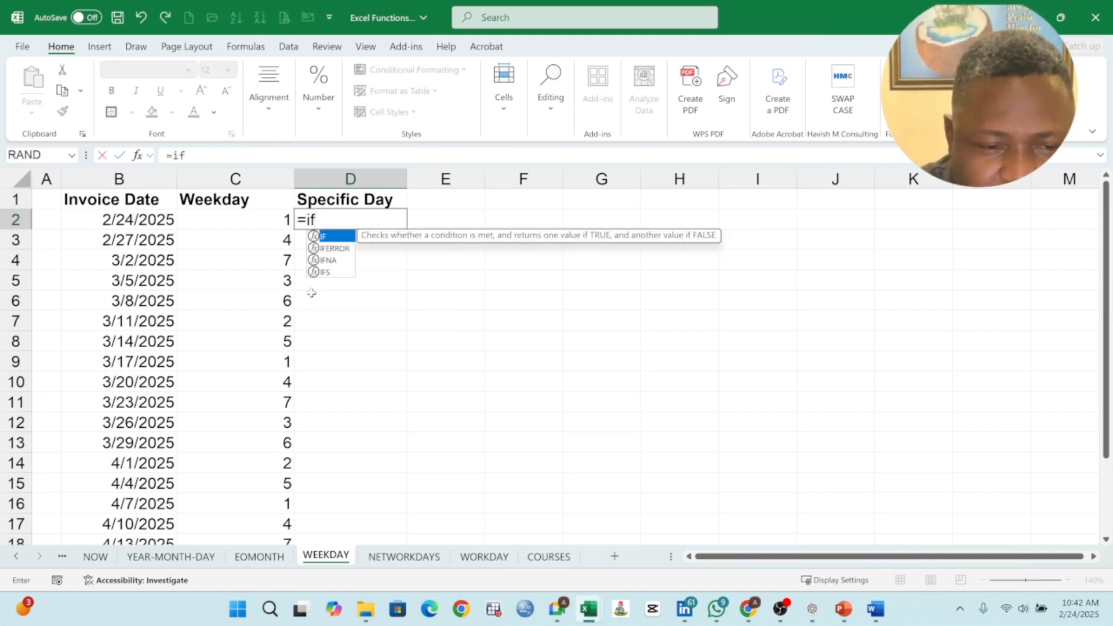
{"action": "key", "text": "BackSpace"}
{"action": "key", "text": "BackSpace"}
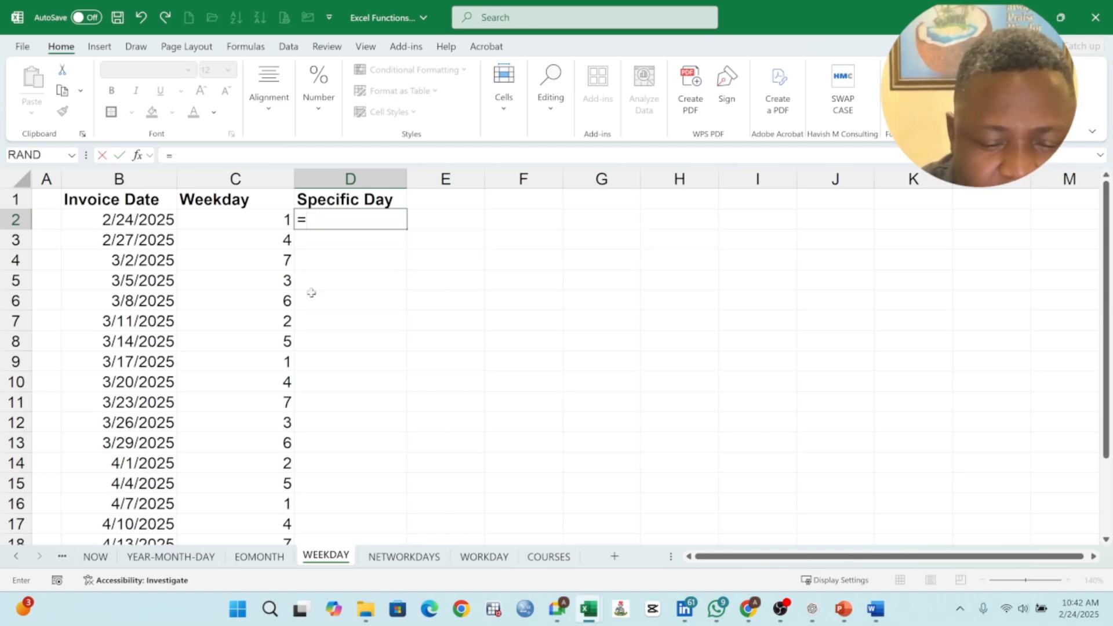
{"action": "type", "text": "IF("}
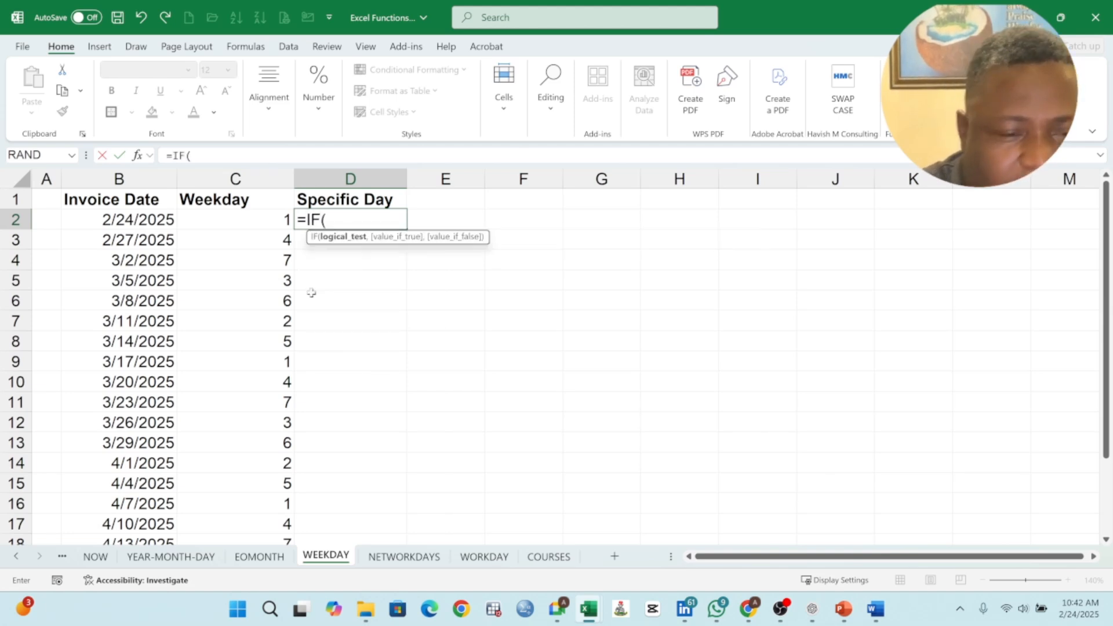
{"action": "left_click", "coordinate": [257, 224]}
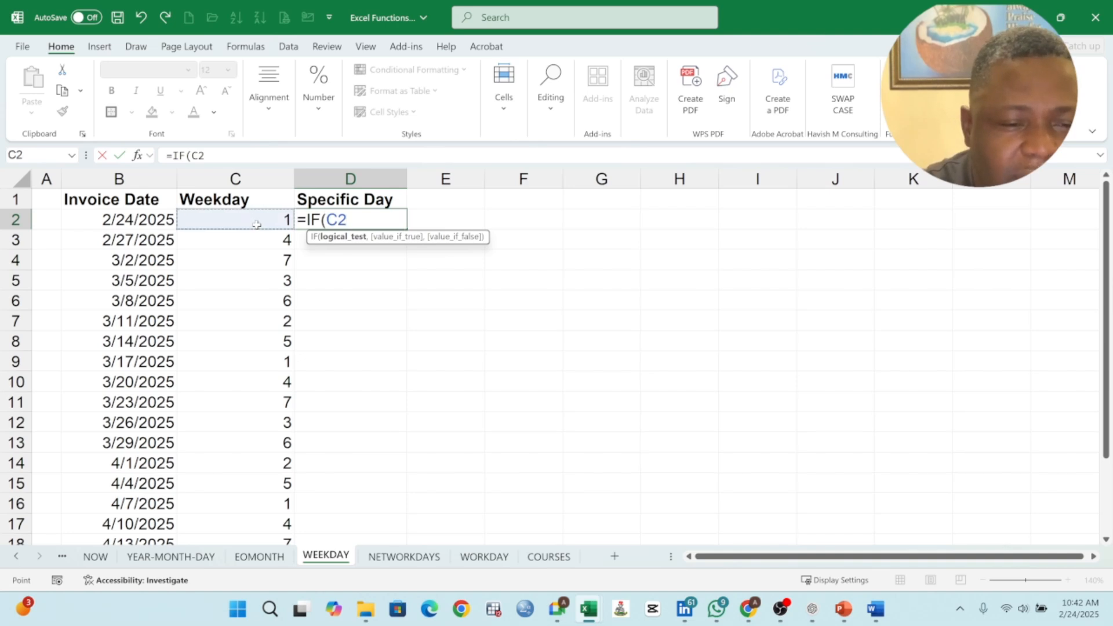
{"action": "type", "text": ">="}
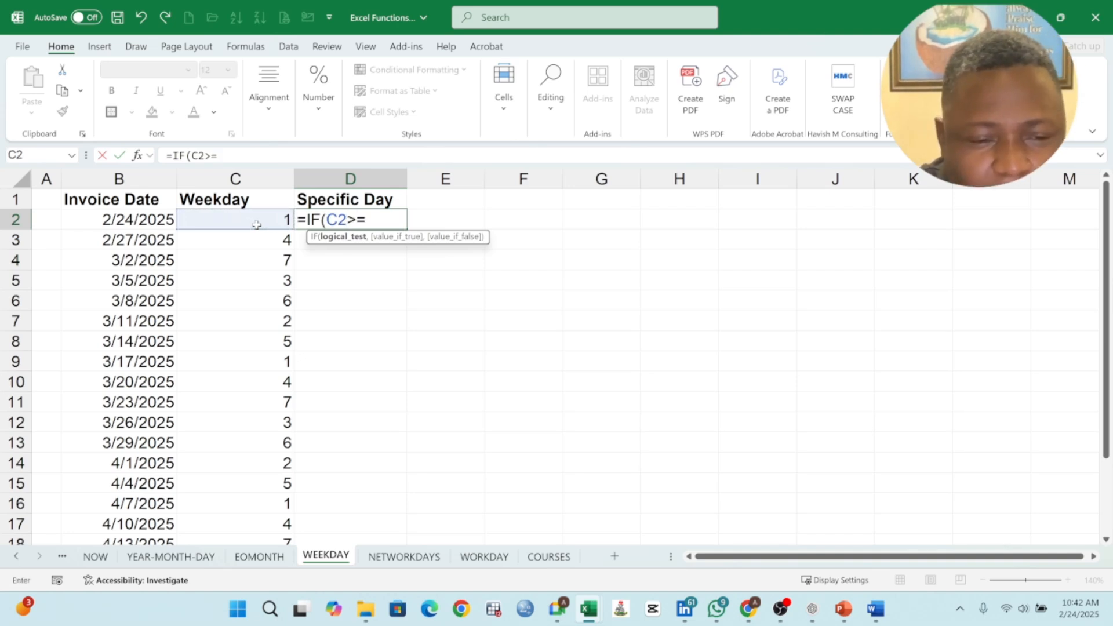
{"action": "type", "text": "5"}
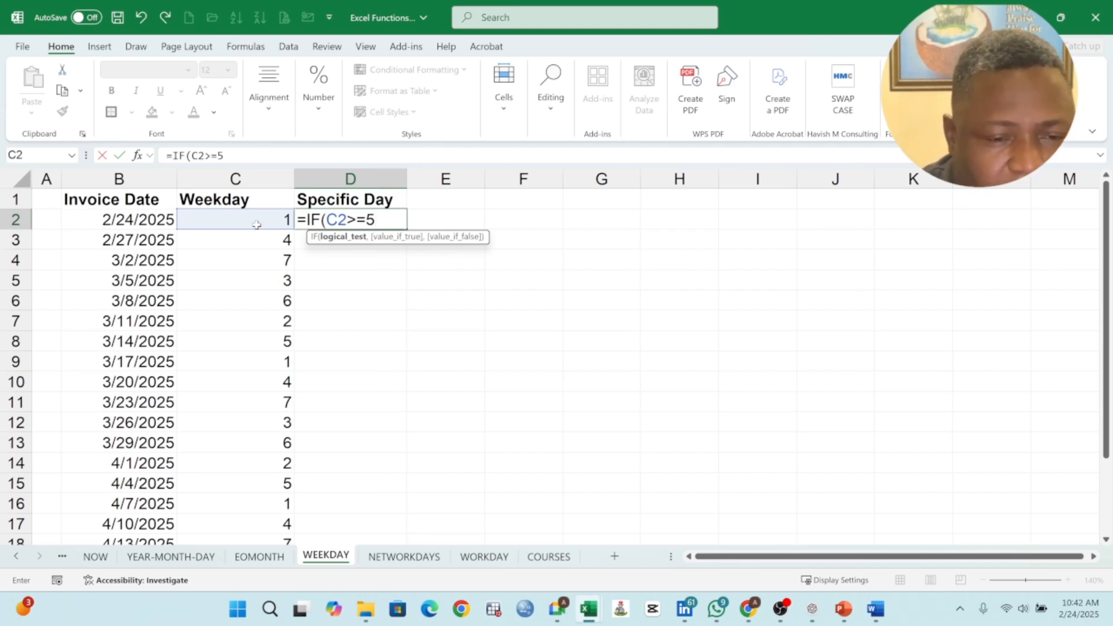
{"action": "type", "text": ","}
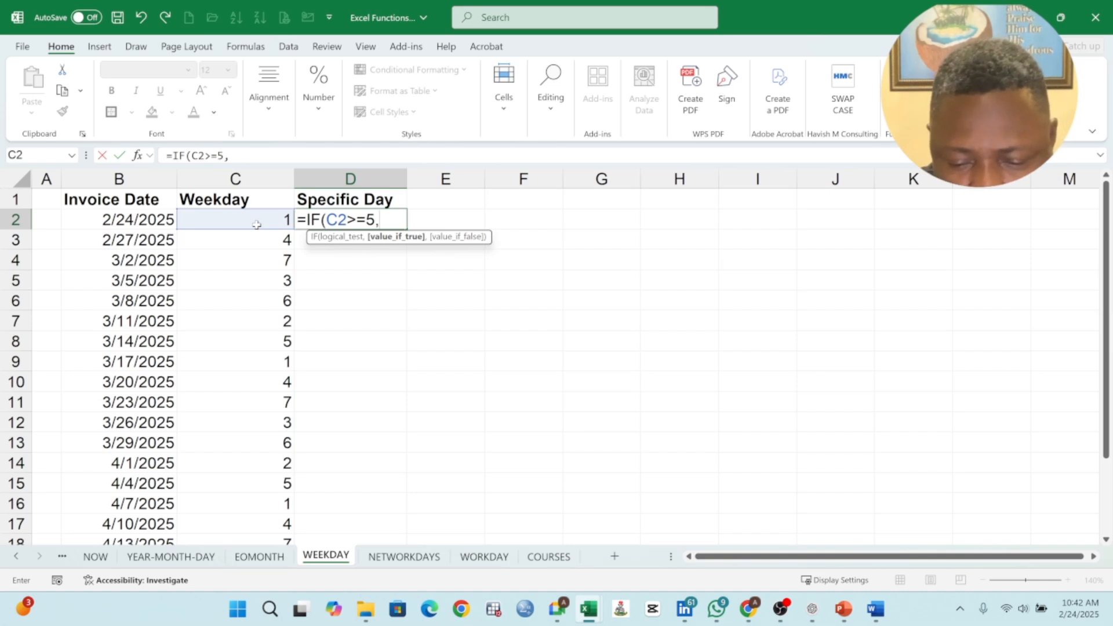
- Begin the value-if-true text of the D2 formula with "Pay", rejecting the proposed formula correction and resuming the edit
{"action": "type", "text": "\""}
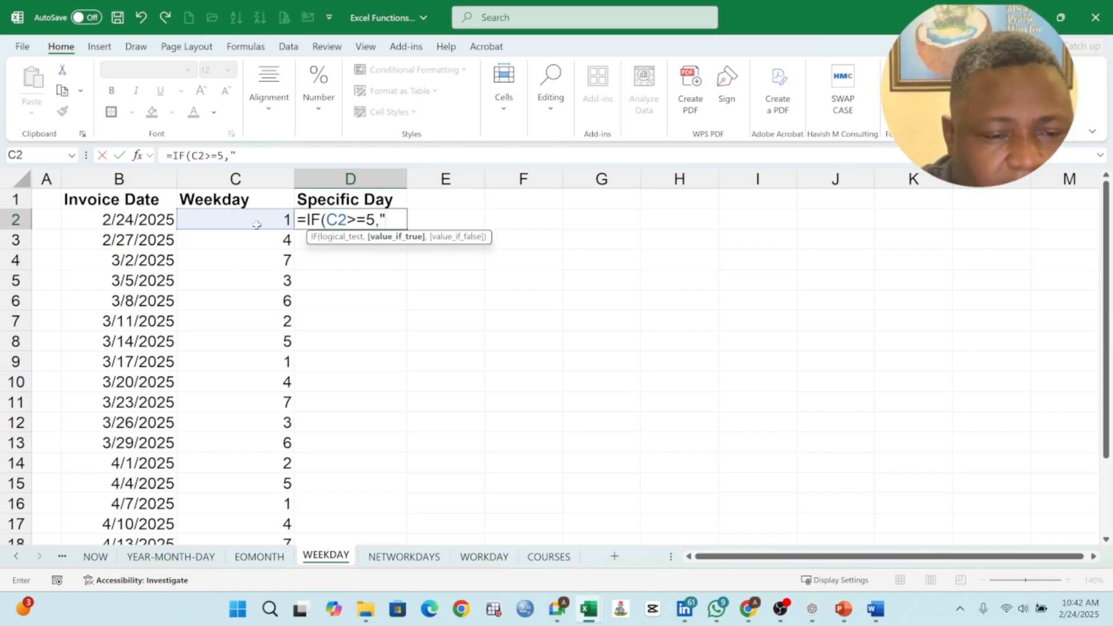
{"action": "type", "text": "pAY"}
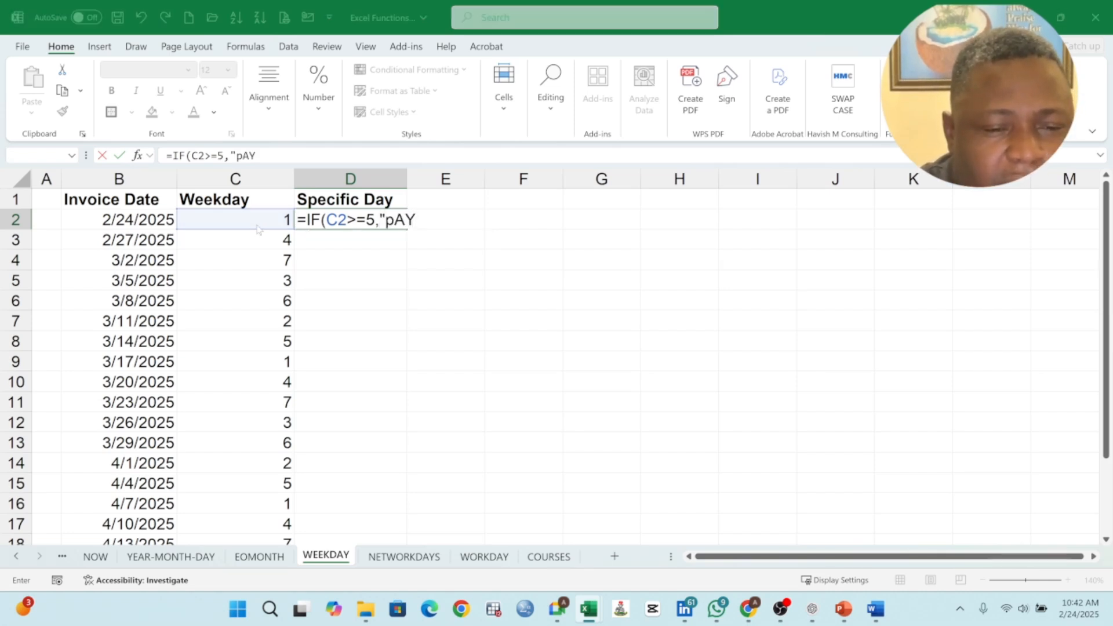
{"action": "key", "text": "Return"}
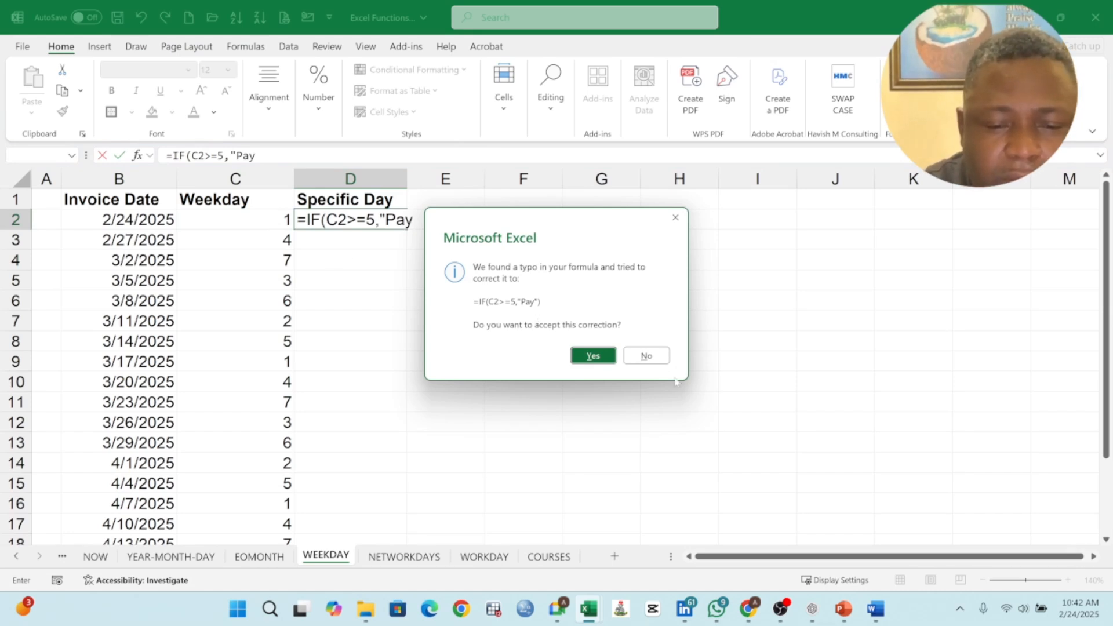
{"action": "left_click", "coordinate": [647, 355]}
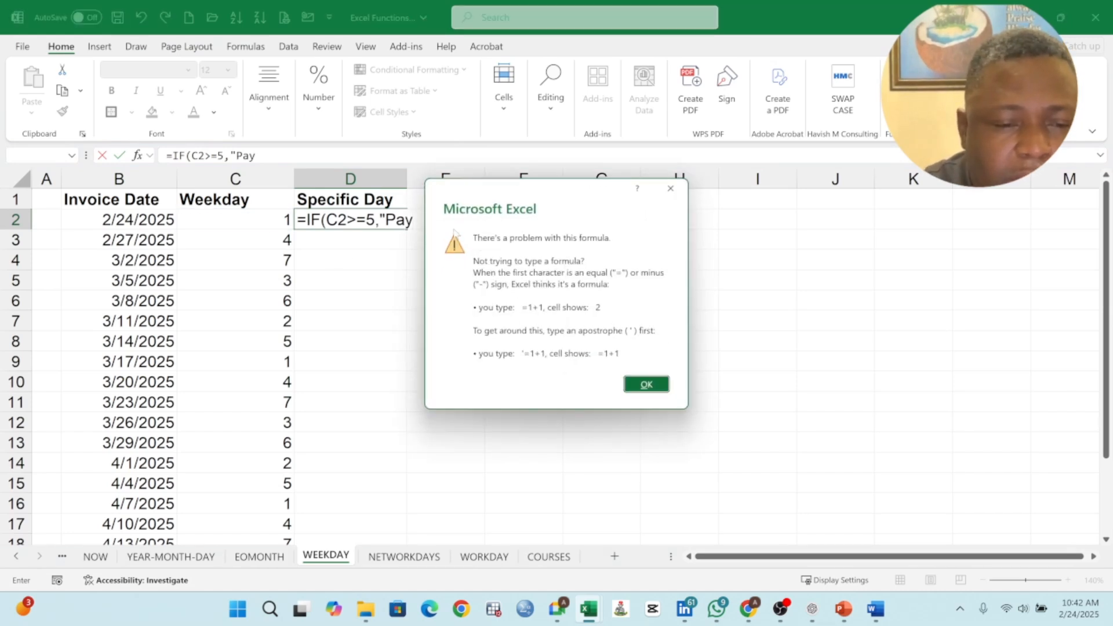
{"action": "left_click", "coordinate": [647, 385]}
{"action": "key", "text": "Right"}
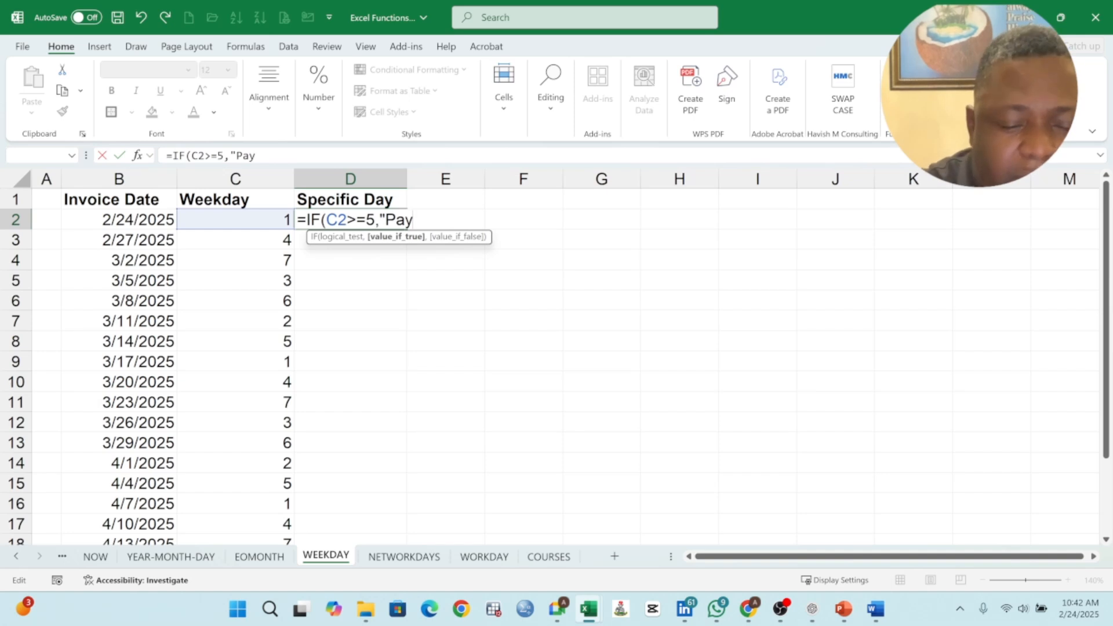
{"action": "type", "text": "ment"}
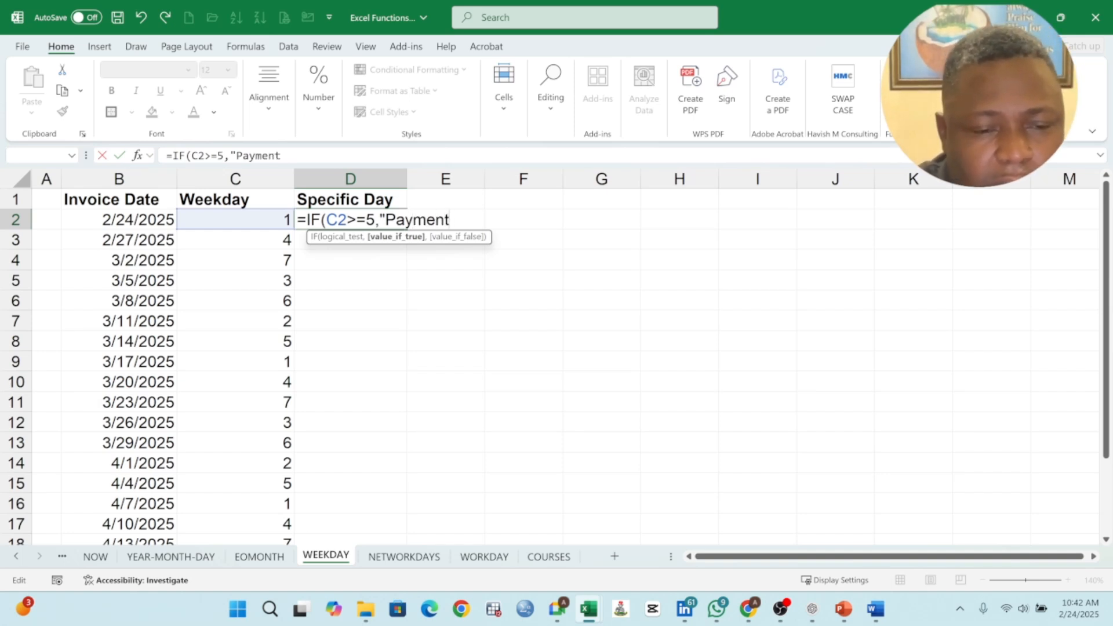
{"action": "type", "text": " sche"}
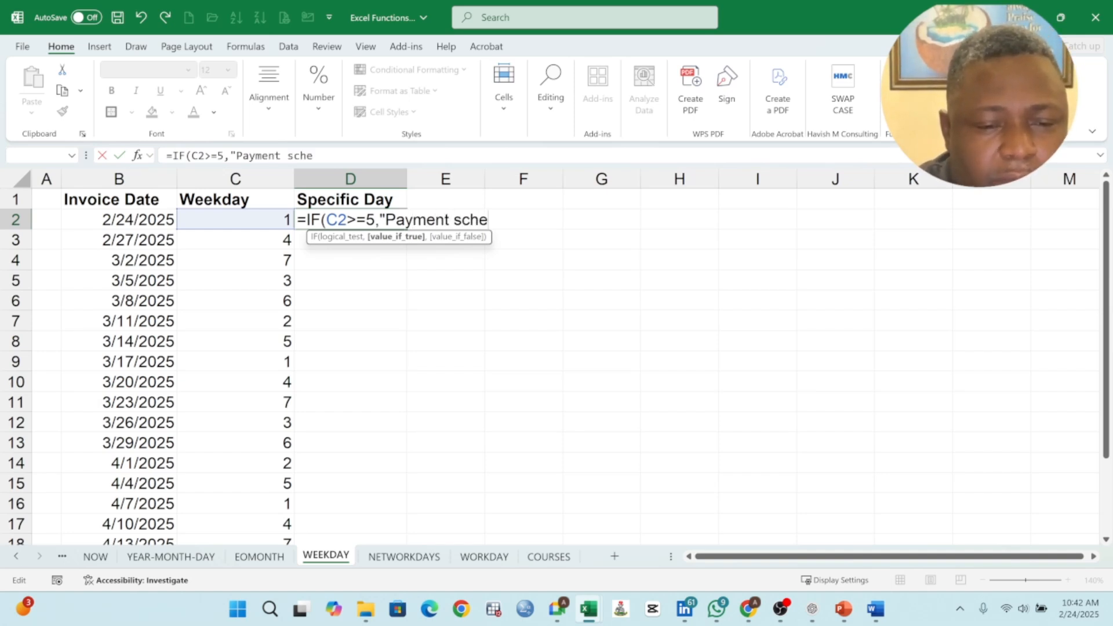
{"action": "type", "text": "dule"}
{"action": "type", "text": " t"}
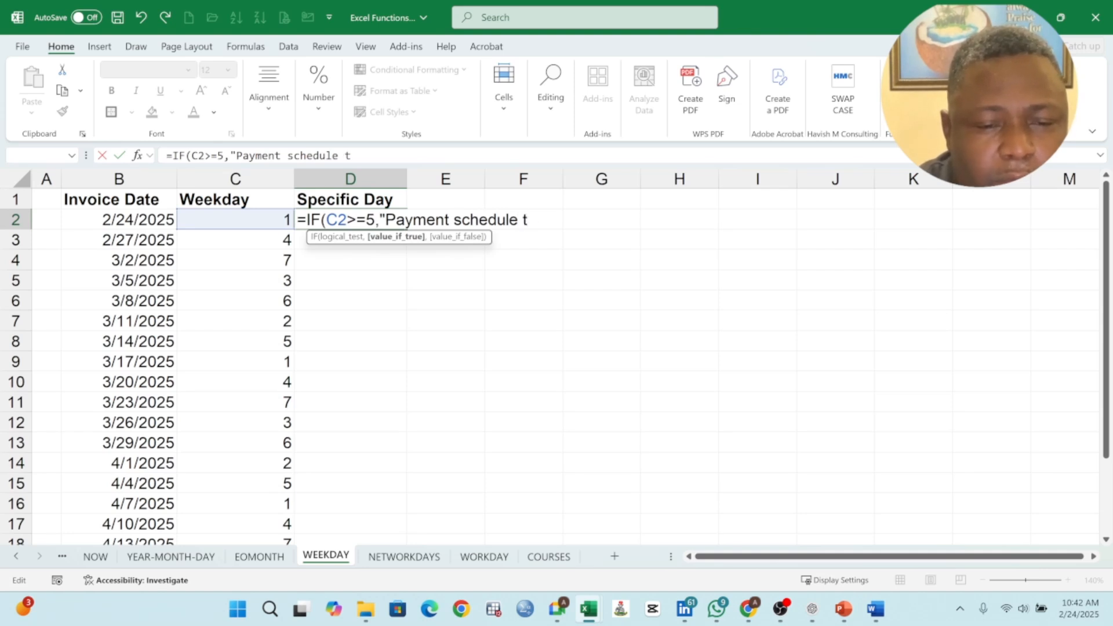
{"action": "type", "text": "o following"}
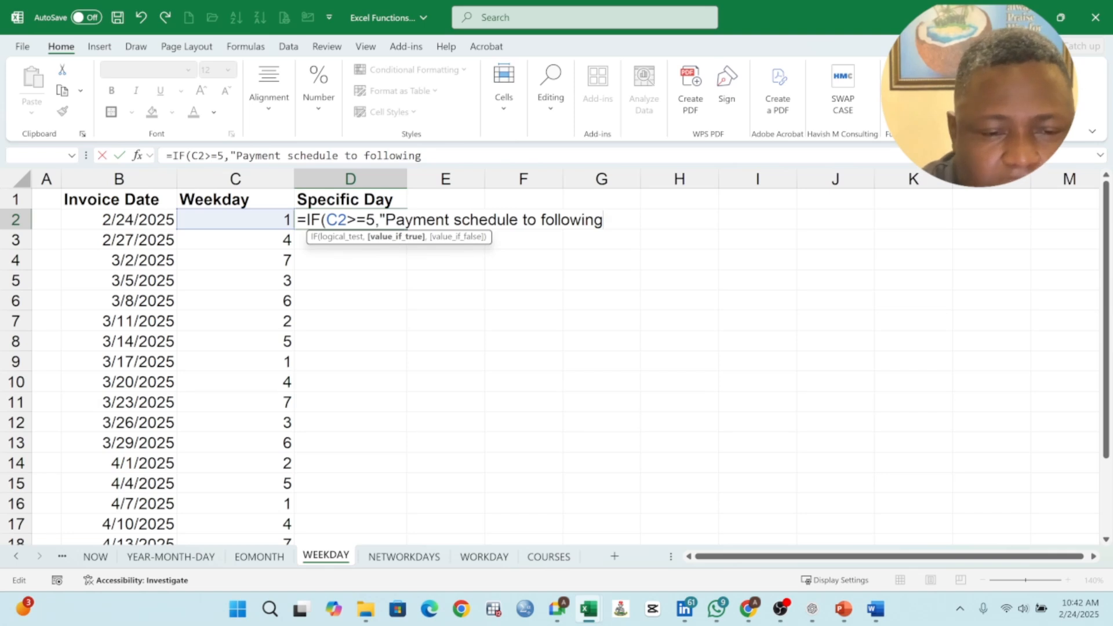
{"action": "key", "text": "BackSpace"}
{"action": "key", "text": "BackSpace"}
{"action": "key", "text": "BackSpace"}
{"action": "key", "text": "BackSpace"}
{"action": "key", "text": "BackSpace"}
{"action": "key", "text": "BackSpace"}
{"action": "key", "text": "BackSpace"}
{"action": "key", "text": "BackSpace"}
{"action": "key", "text": "BackSpace"}
{"action": "key", "text": "BackSpace"}
{"action": "key", "text": "BackSpace"}
{"action": "key", "text": "BackSpace"}
{"action": "key", "text": "BackSpace"}
{"action": "key", "text": "BackSpace"}
{"action": "key", "text": "BackSpace"}
{"action": "key", "text": "BackSpace"}
{"action": "key", "text": "BackSpace"}
{"action": "key", "text": "BackSpace"}
{"action": "key", "text": "BackSpace"}
{"action": "key", "text": "BackSpace"}
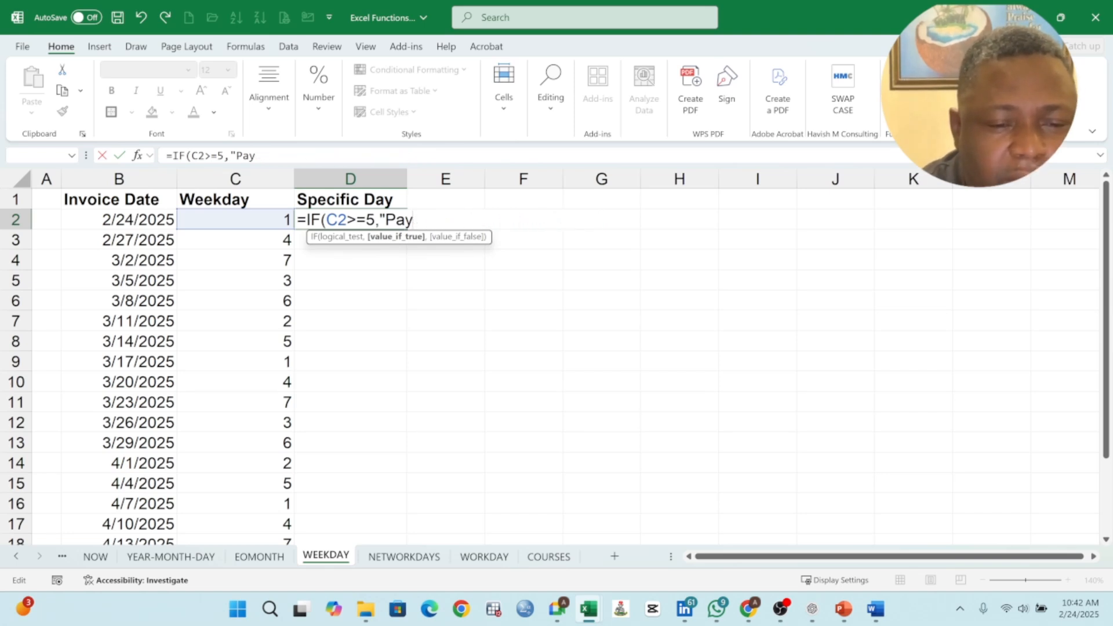
- Complete the D2 formula as =IF(C2>=5,"Pay next week","Pay this week")
{"action": "type", "text": "next"}
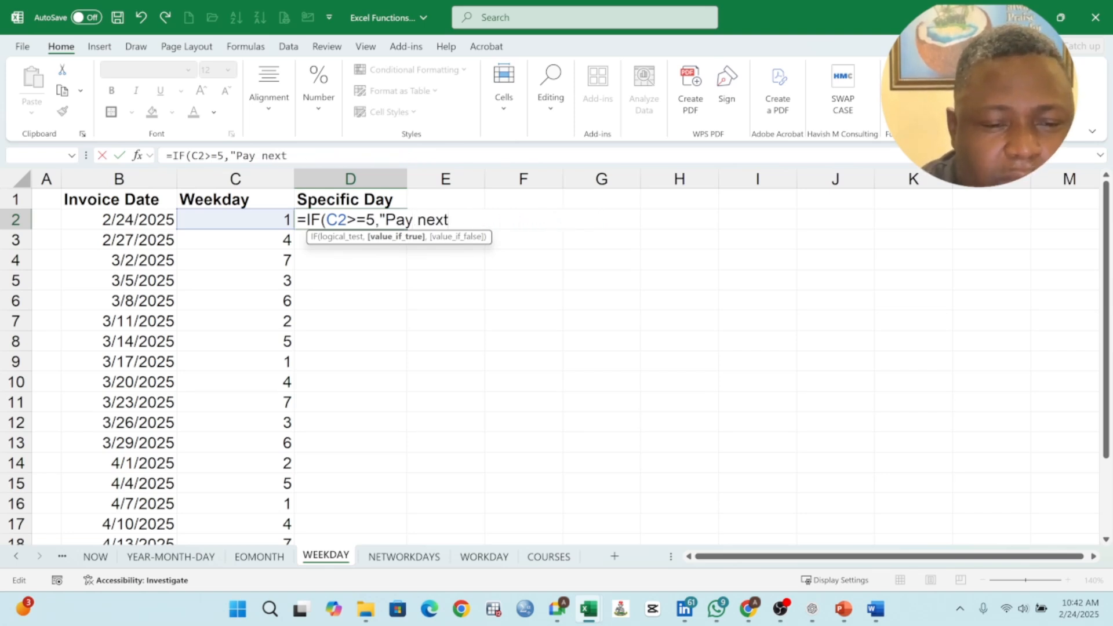
{"action": "type", "text": " week"}
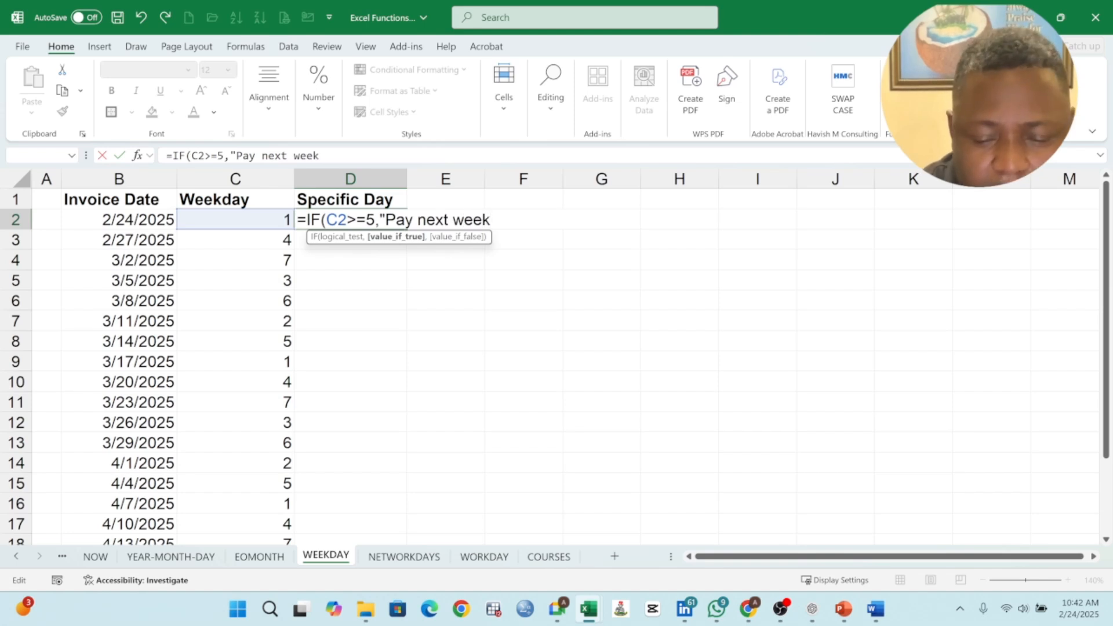
{"action": "type", "text": "\","}
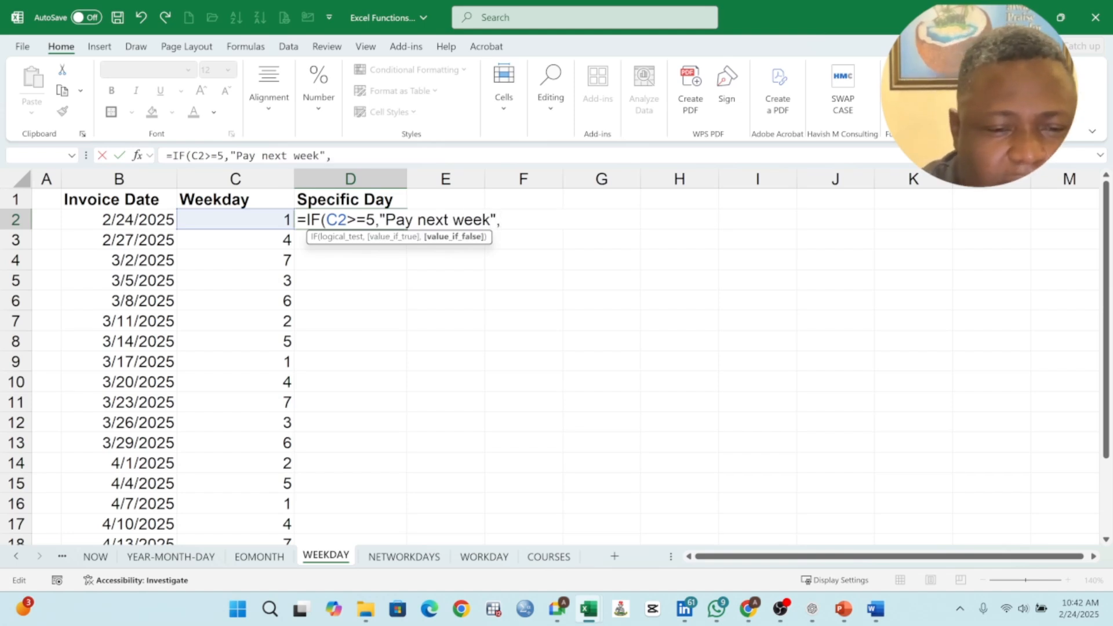
{"action": "type", "text": "pay"}
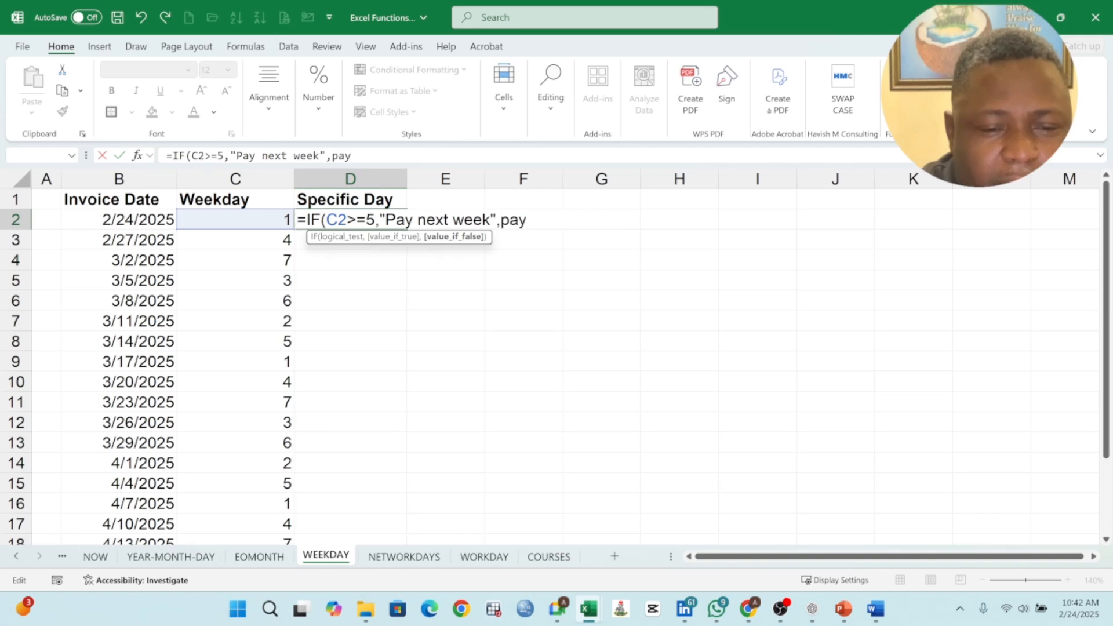
{"action": "key", "text": "BackSpace"}
{"action": "key", "text": "BackSpace"}
{"action": "key", "text": "BackSpace"}
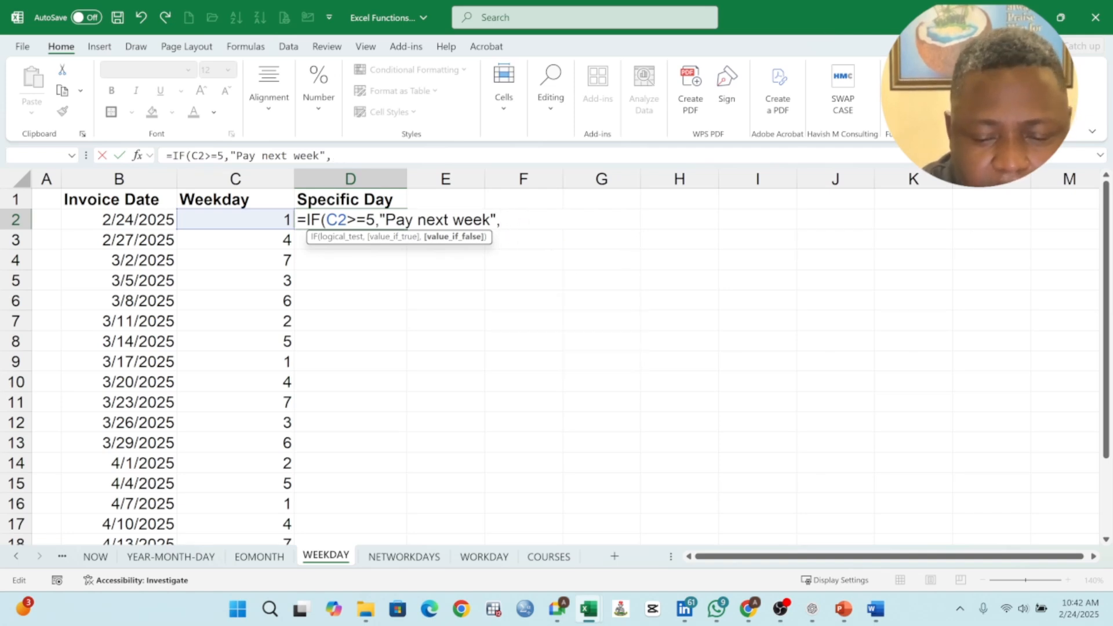
{"action": "type", "text": "\"Pay"}
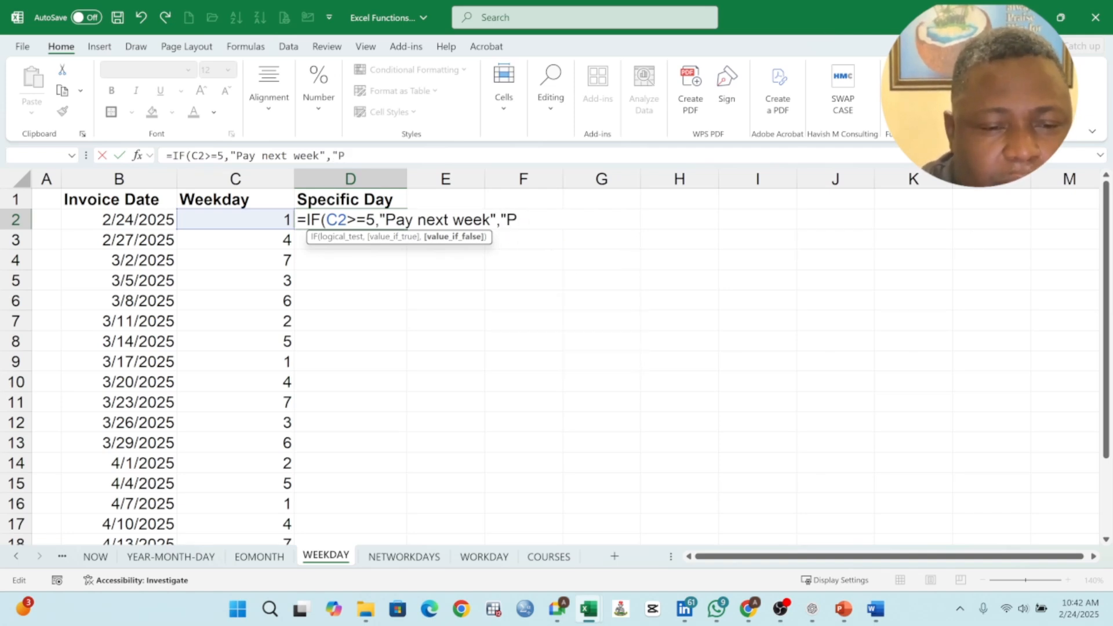
{"action": "type", "text": " this"}
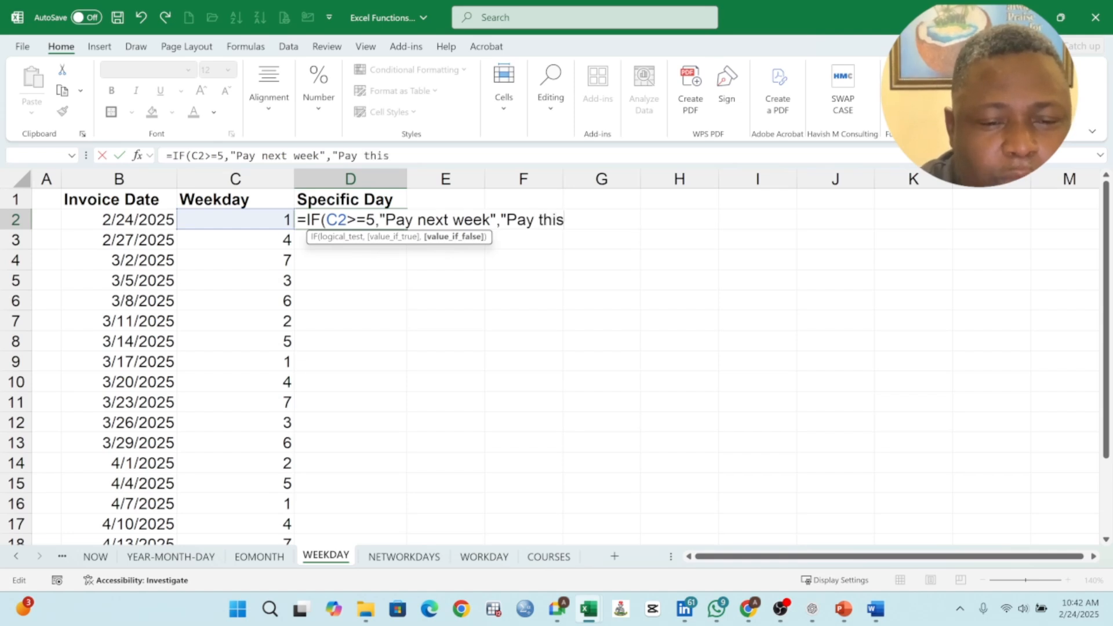
{"action": "type", "text": " week"}
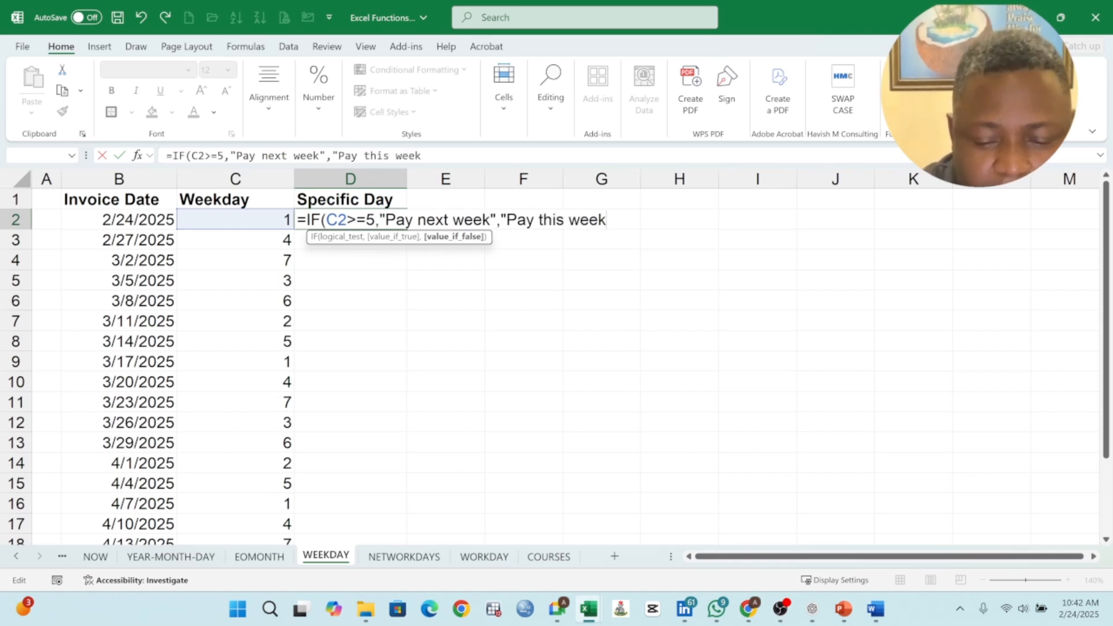
{"action": "type", "text": "\")"}
{"action": "key", "text": "Return"}
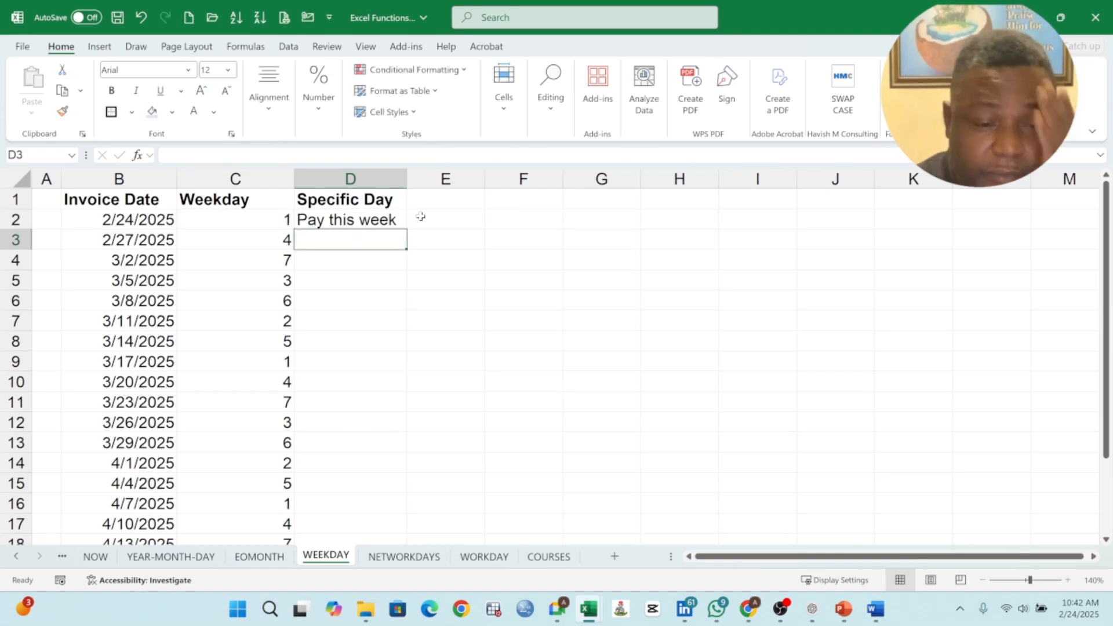
- Fill the D2 formula down the Specific Day column for all invoice dates and widen column D slightly
{"action": "left_click", "coordinate": [374, 224]}
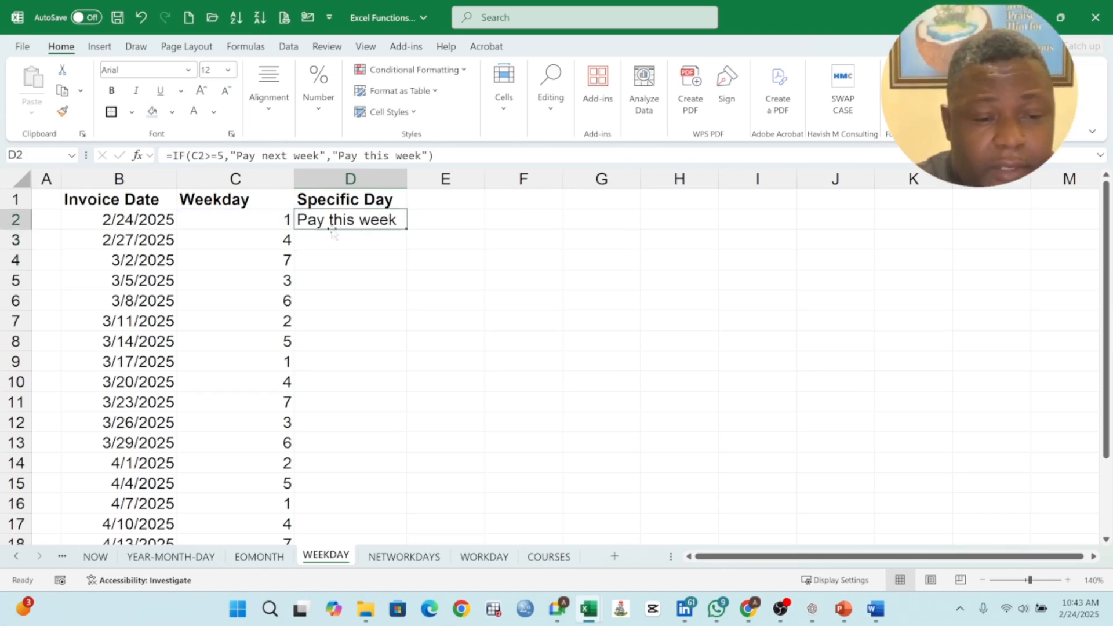
{"action": "left_click", "coordinate": [260, 221]}
{"action": "left_click", "coordinate": [393, 222]}
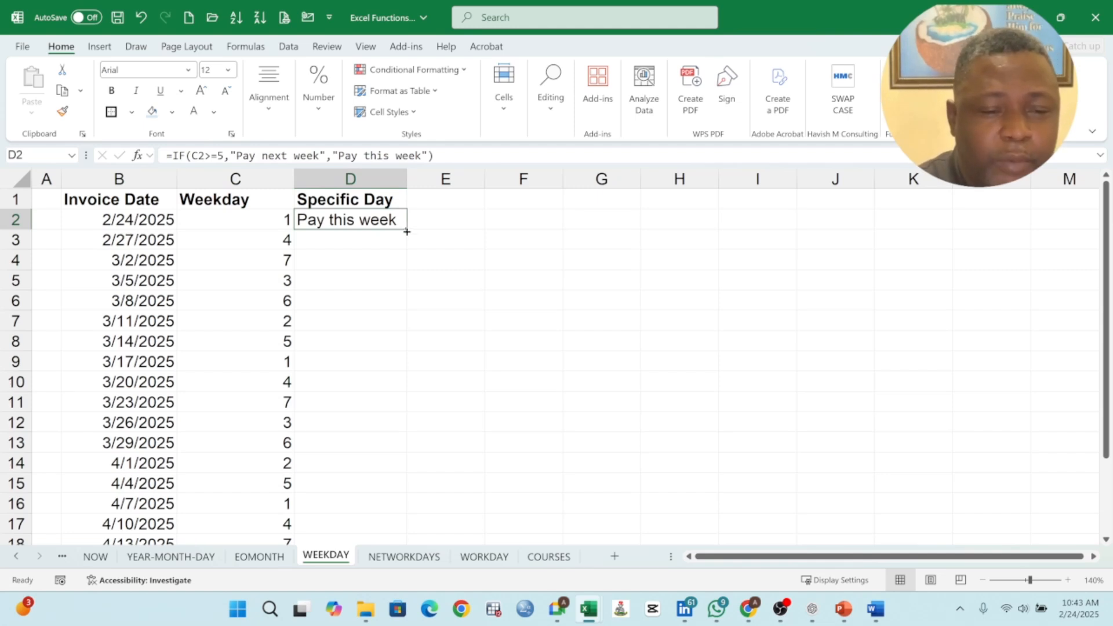
{"action": "double_click", "coordinate": [407, 229]}
{"action": "left_click", "coordinate": [378, 261]}
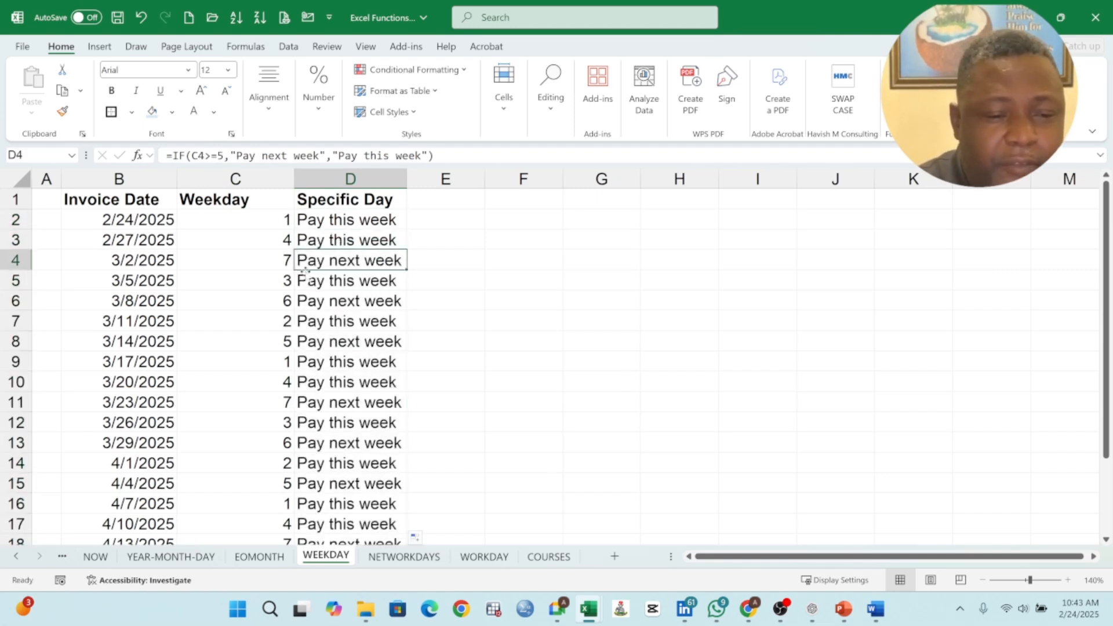
{"action": "left_click", "coordinate": [280, 260]}
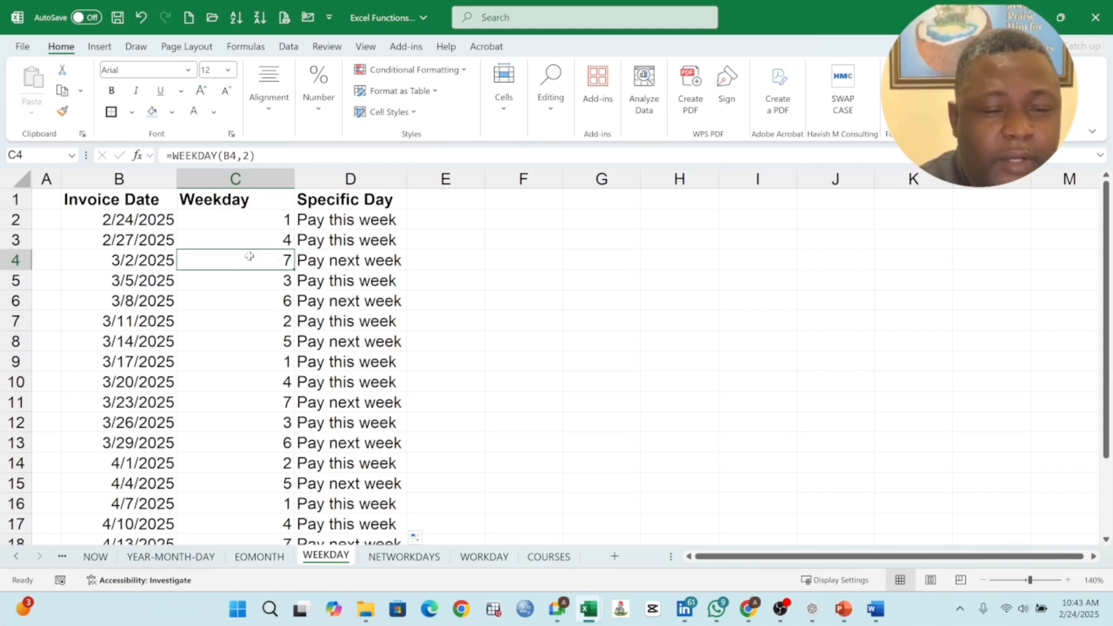
{"action": "left_click_drag", "start_coordinate": [407, 179], "coordinate": [411, 179]}
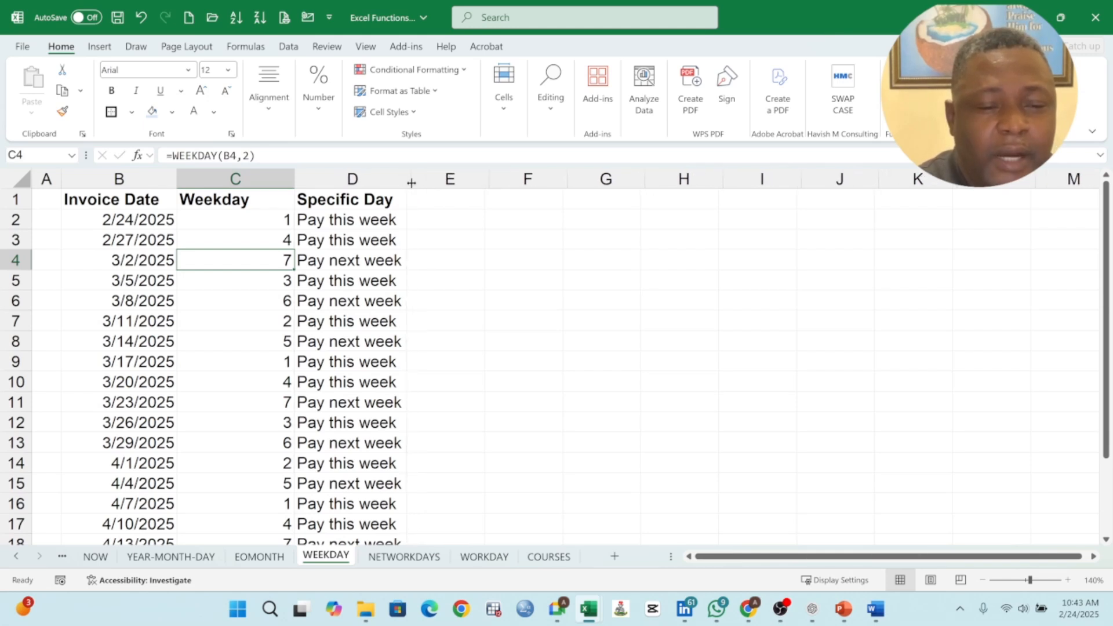
- Compare the weekday numbers with the Specific Day results in rows 4 to 6
{"action": "left_click", "coordinate": [343, 266]}
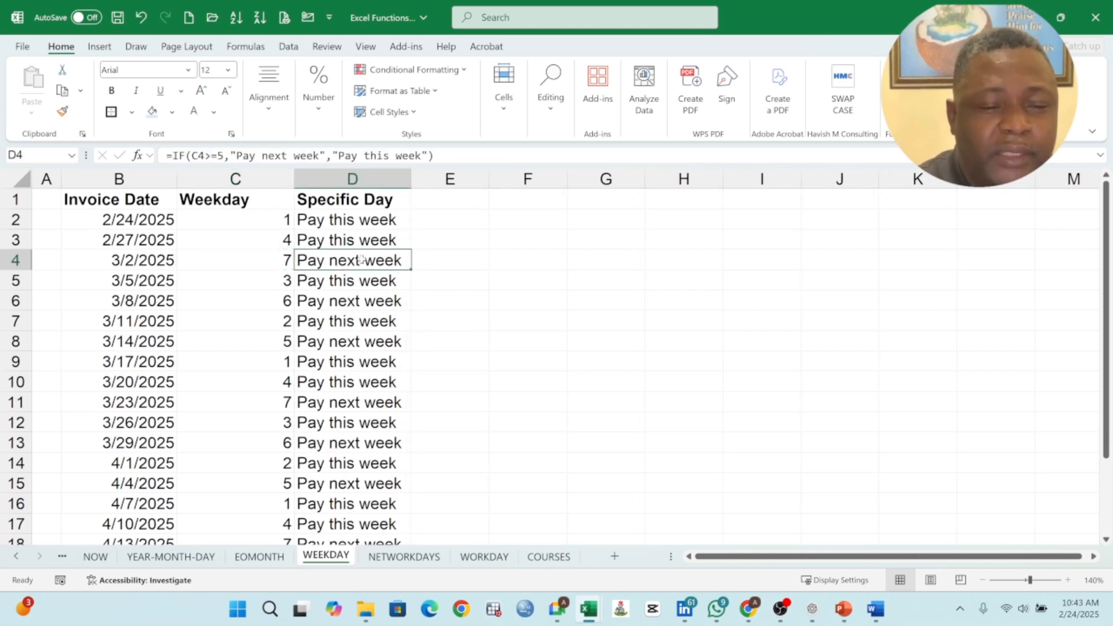
{"action": "left_click_drag", "start_coordinate": [269, 267], "coordinate": [367, 261]}
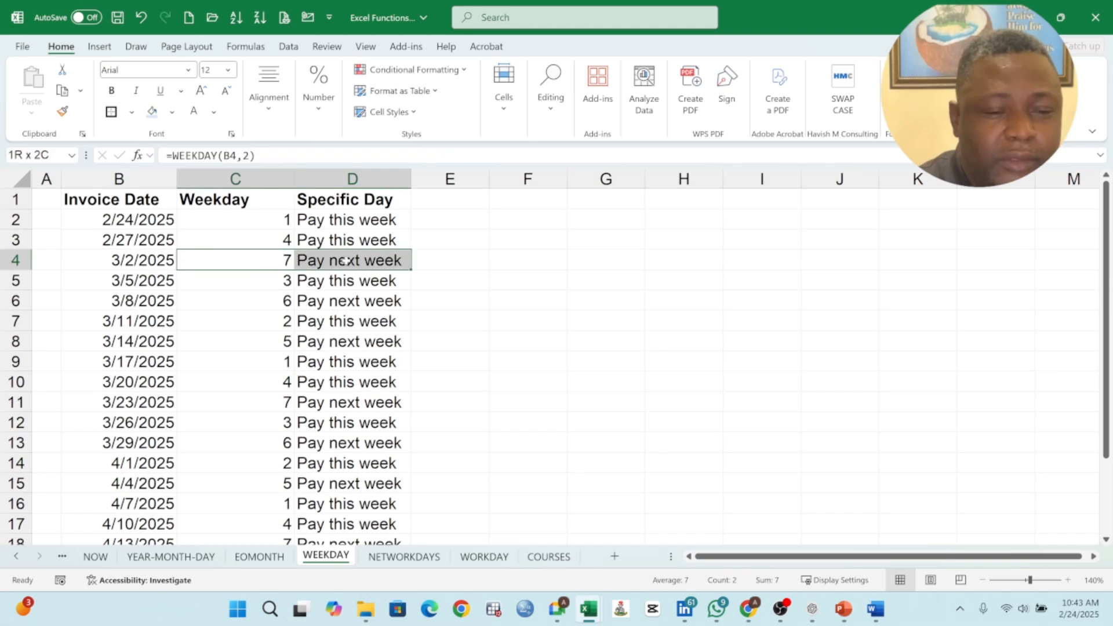
{"action": "left_click_drag", "start_coordinate": [249, 284], "coordinate": [325, 281]}
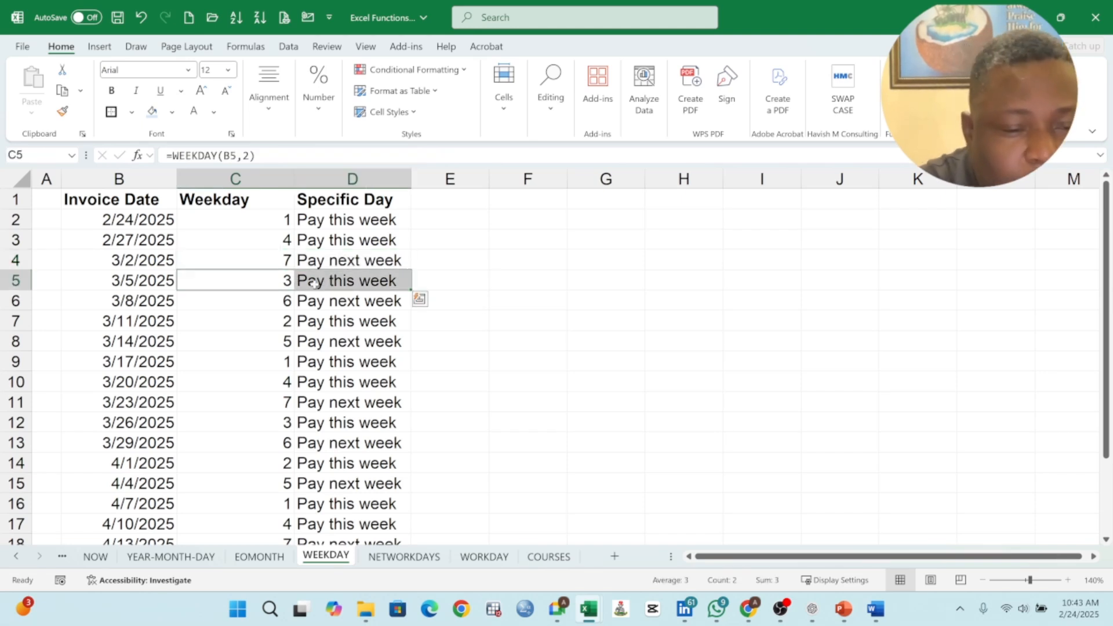
{"action": "left_click", "coordinate": [317, 283]}
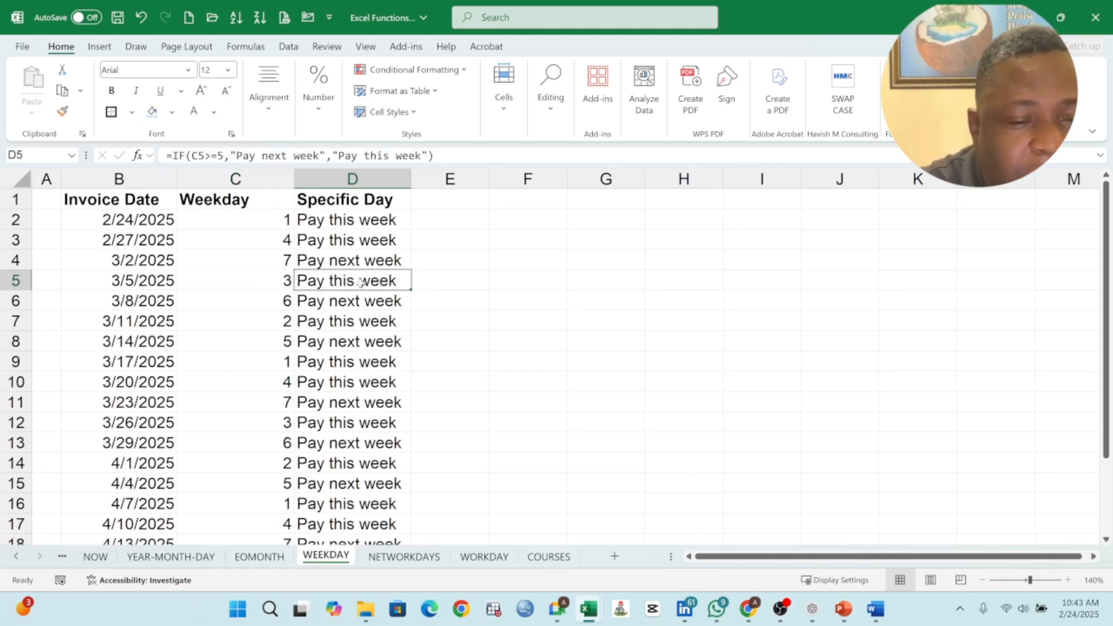
{"action": "left_click", "coordinate": [281, 288]}
{"action": "left_click", "coordinate": [360, 283]}
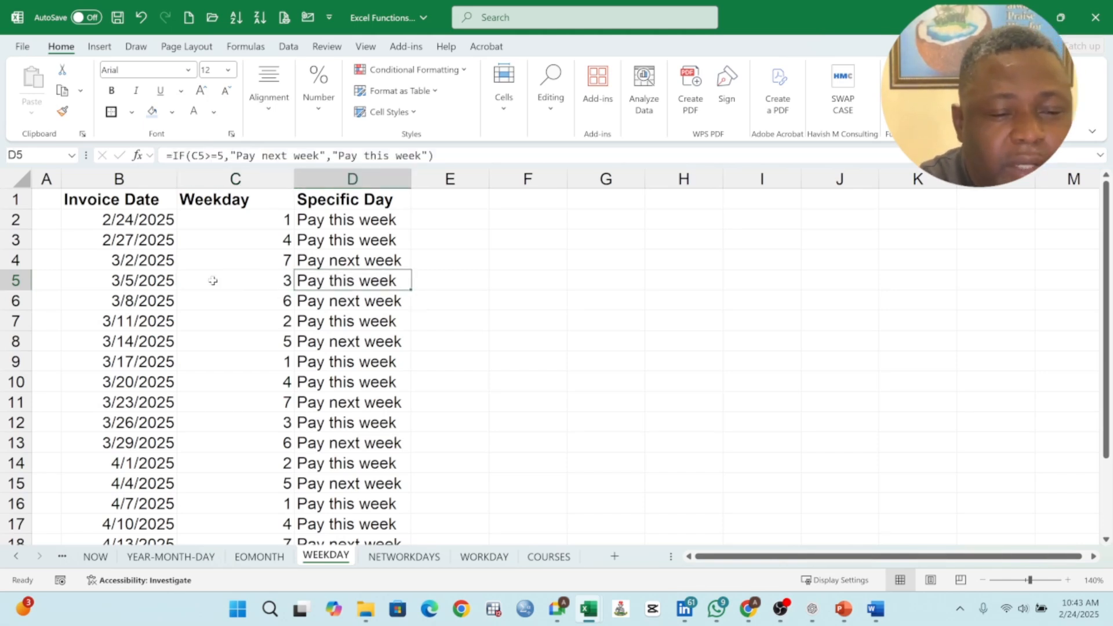
{"action": "left_click", "coordinate": [253, 301]}
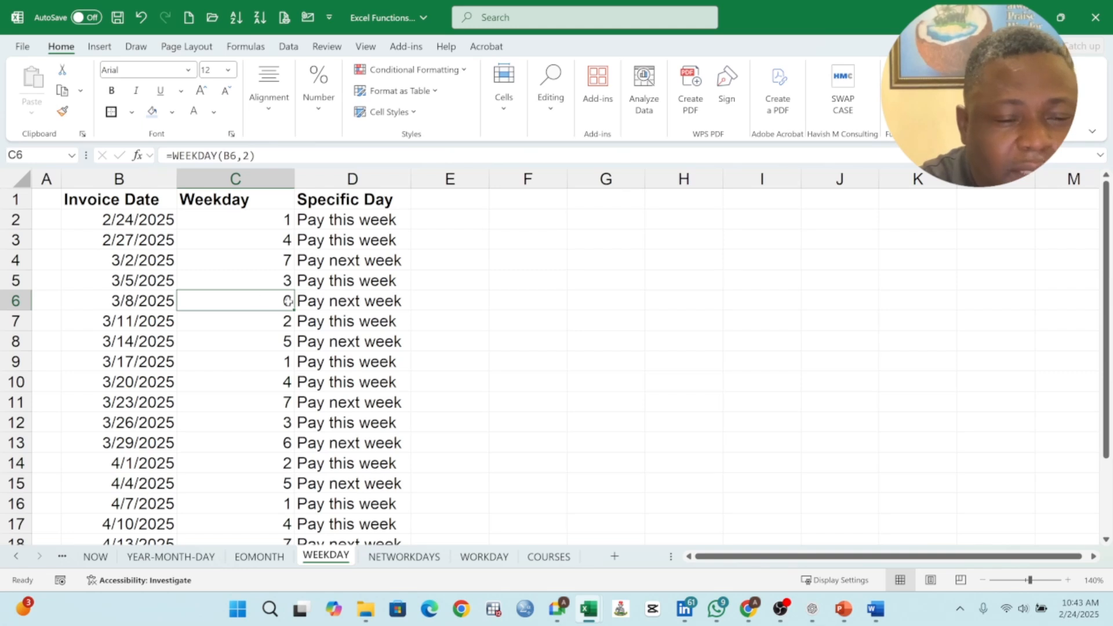
{"action": "left_click", "coordinate": [318, 303]}
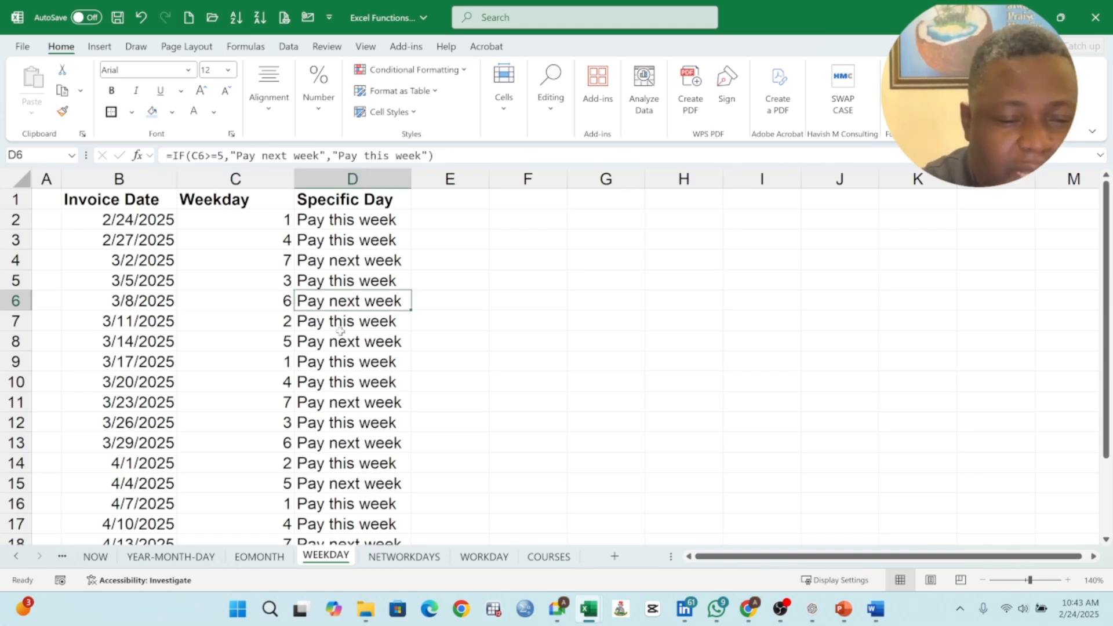
- Widen column D a little more and review the IF formula in D2 against the weekday number in C2
{"action": "left_click_drag", "start_coordinate": [411, 178], "coordinate": [422, 179]}
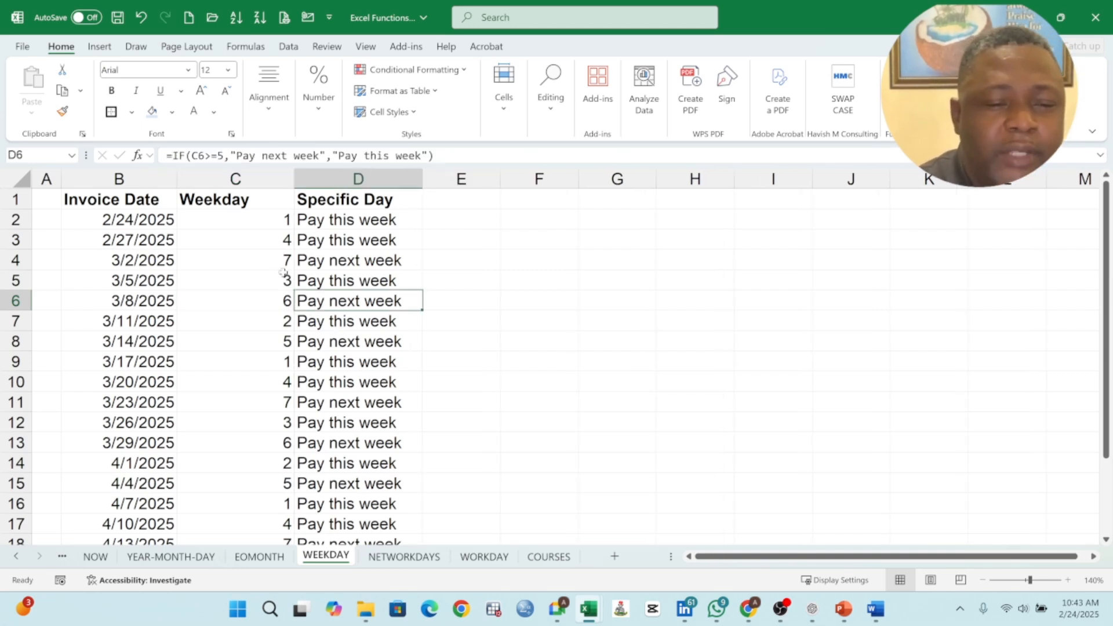
{"action": "double_click", "coordinate": [359, 221]}
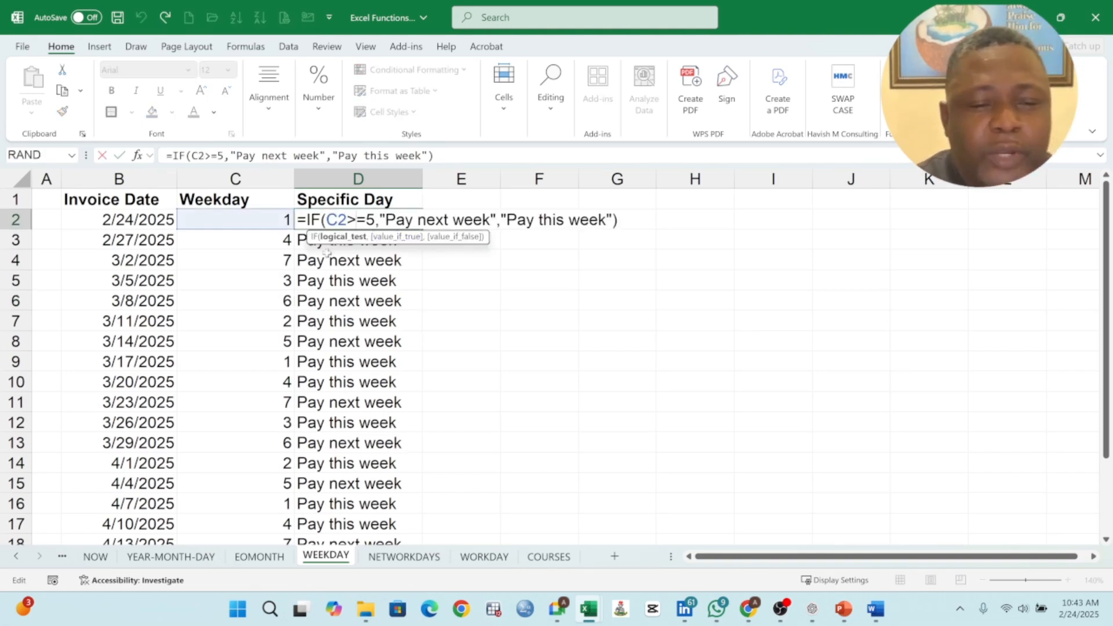
{"action": "key", "text": "Return"}
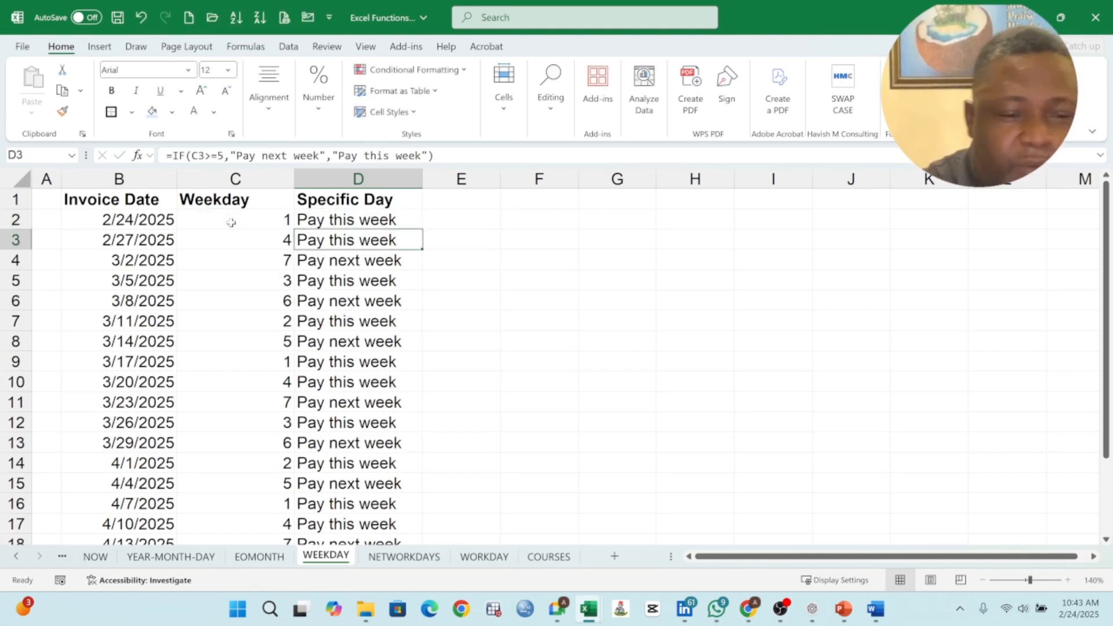
{"action": "left_click", "coordinate": [241, 220]}
{"action": "left_click", "coordinate": [352, 226]}
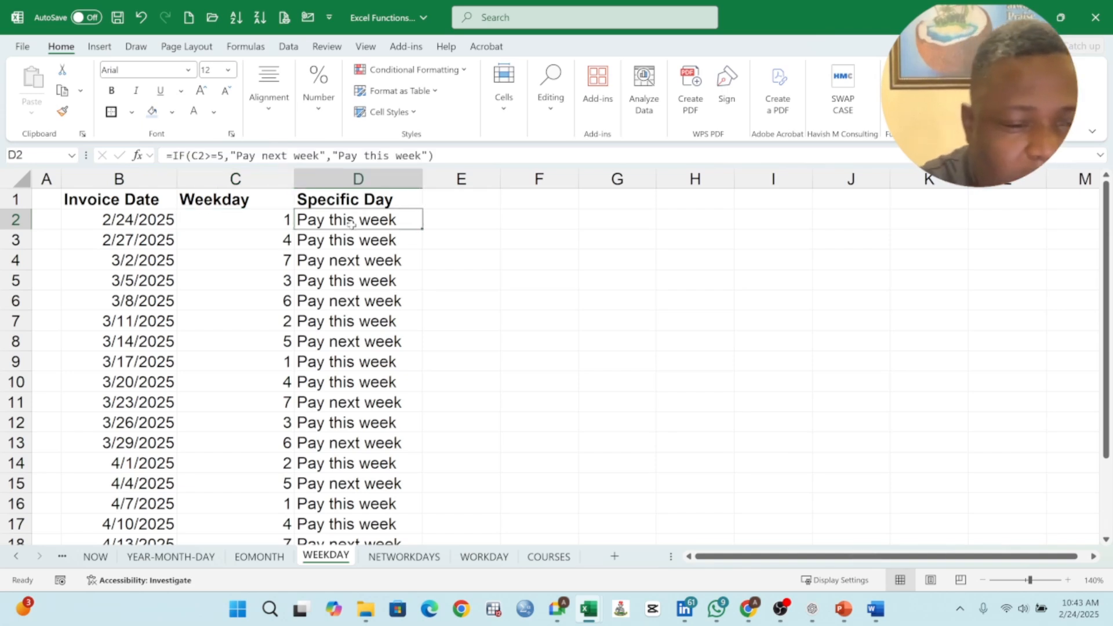